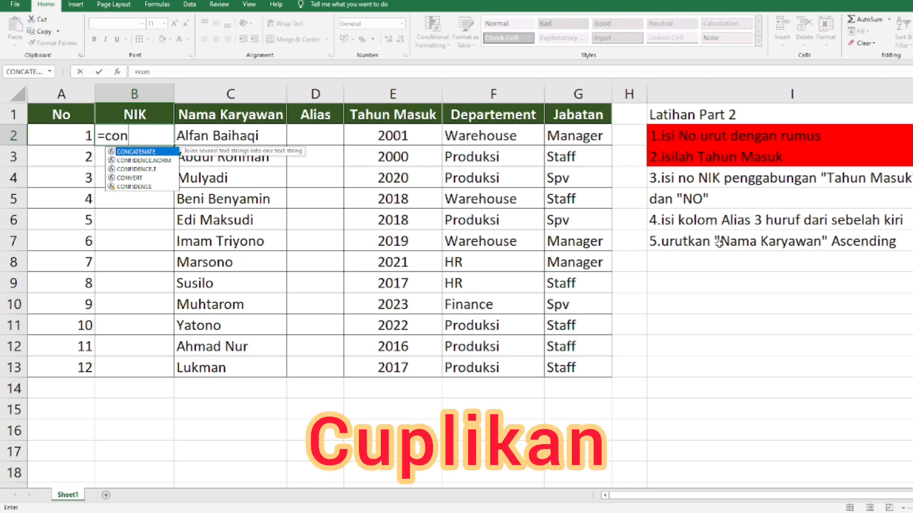
Step: Complete the NIK formula in B2 as =CONCATENATE(E2;A2), joining Tahun Masuk and No
key(Tab)
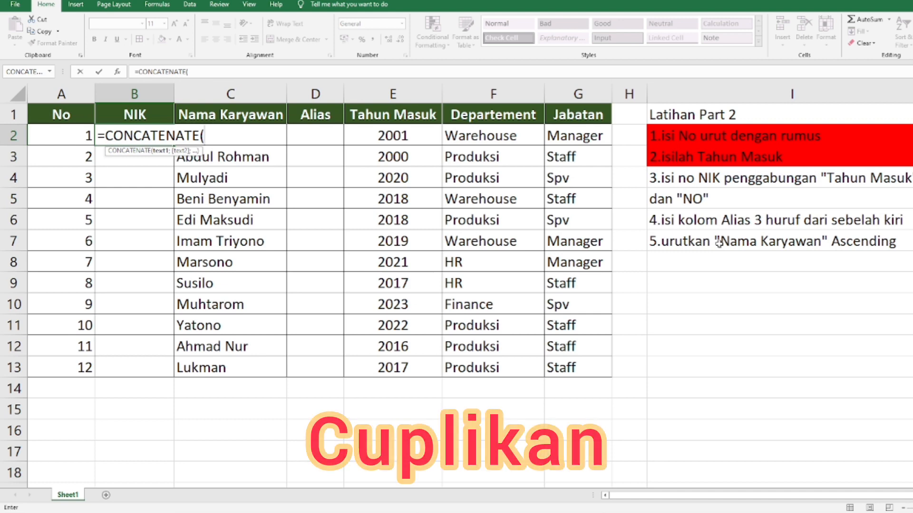
click(415, 138)
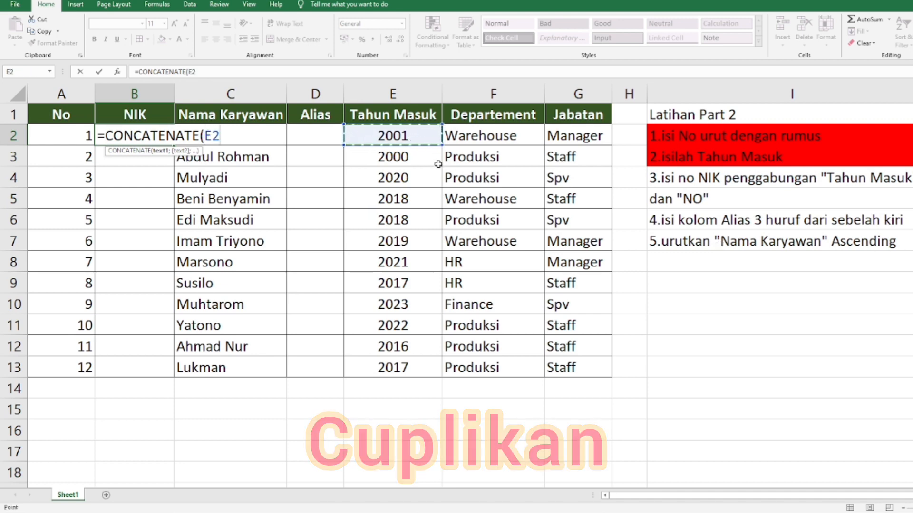
text(;)
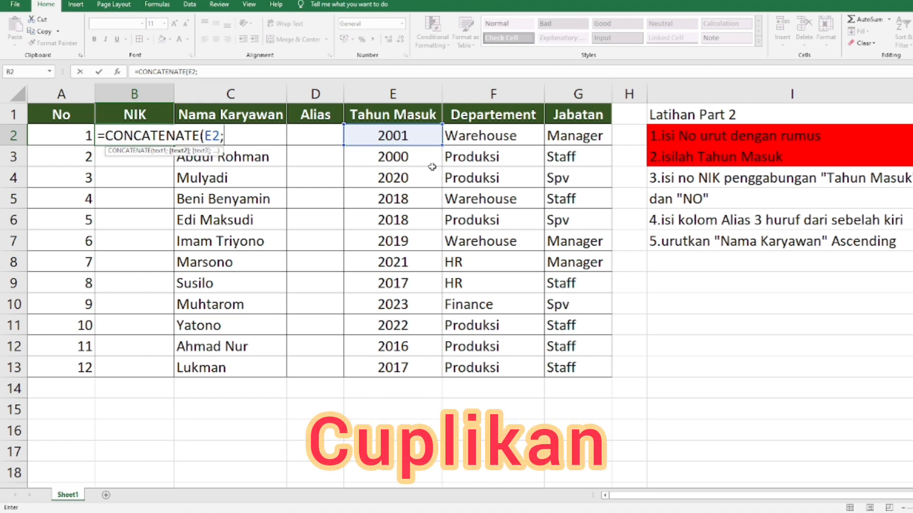
click(79, 134)
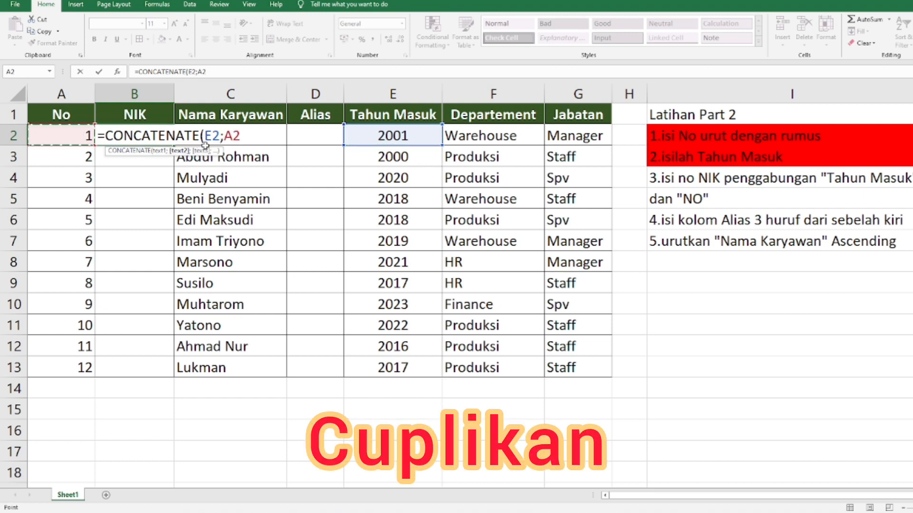
key(Return)
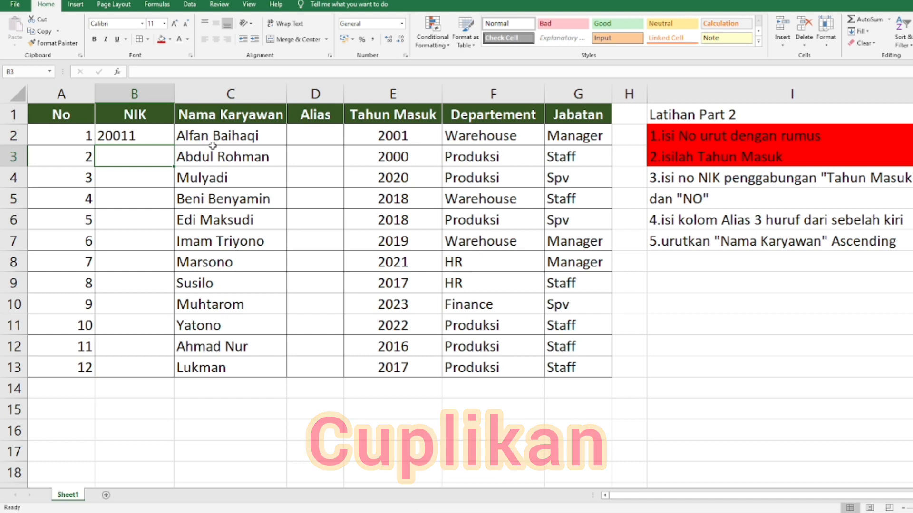
key(Down)
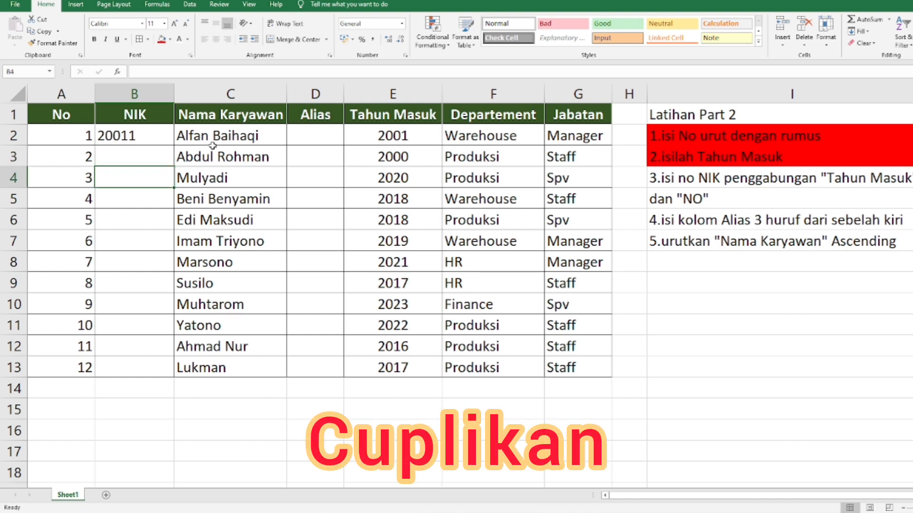
Step: Copy the CONCATENATE formula from B2 into B3:B13 to fill the NIK column
click(135, 138)
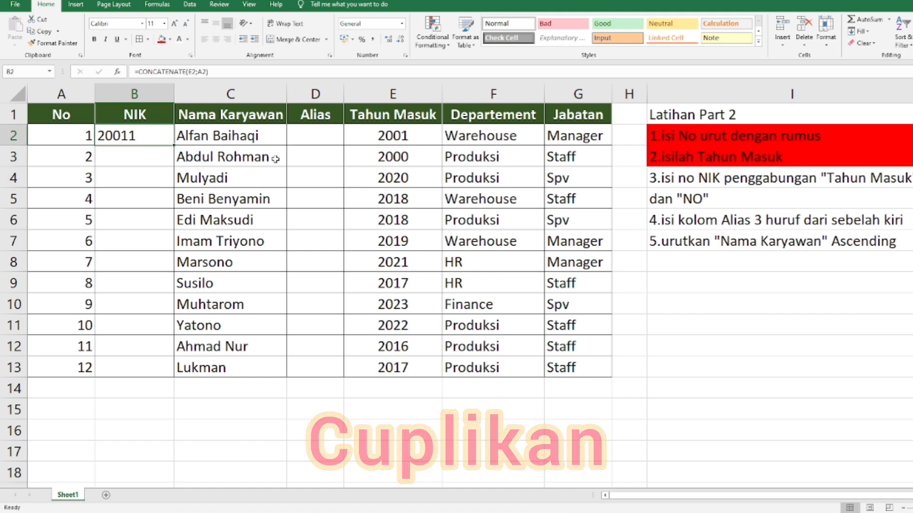
click(399, 135)
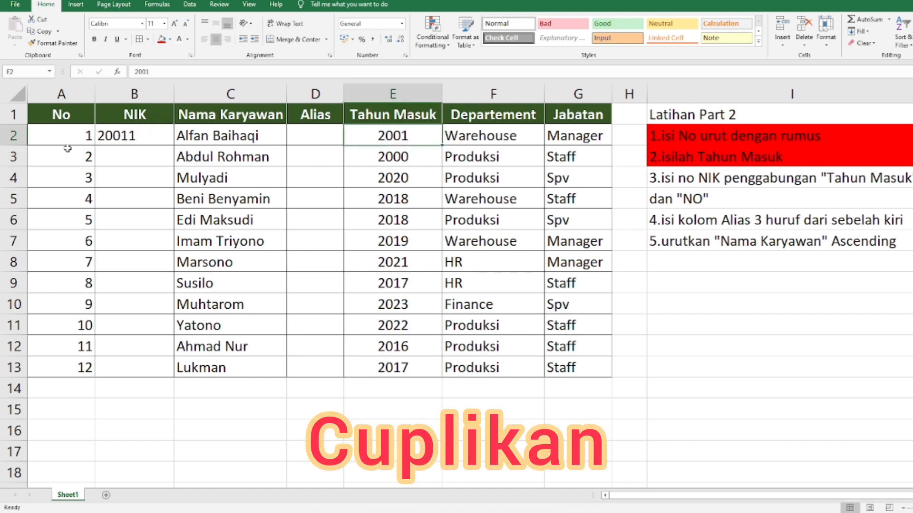
click(107, 138)
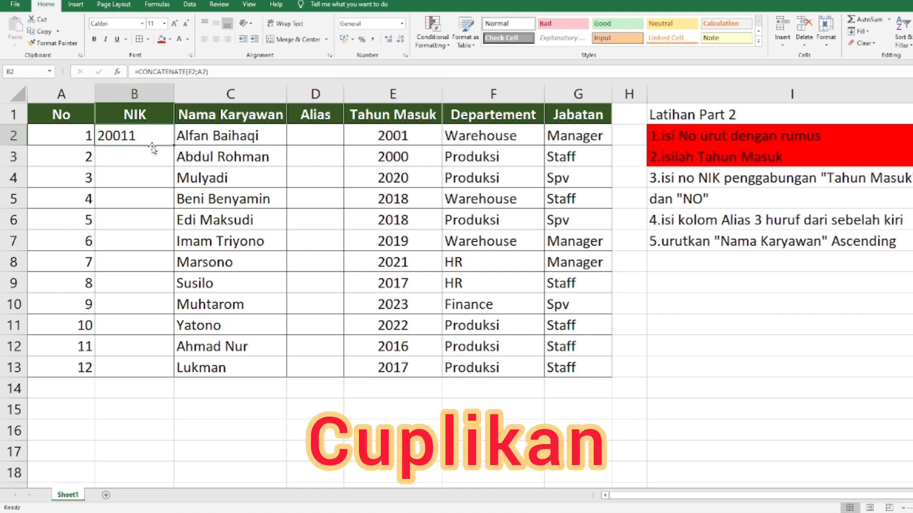
key(ctrl+c)
drag(133, 153, 149, 370)
key(ctrl+v)
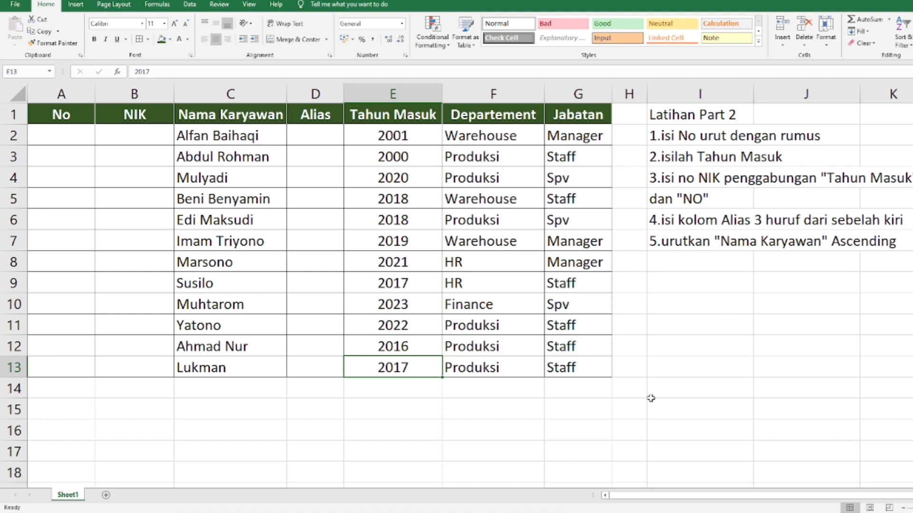
Step: Review the No, NIK, Alias, Nama Karyawan and Tahun Masuk columns against the Latihan Part 2 task list
click(73, 133)
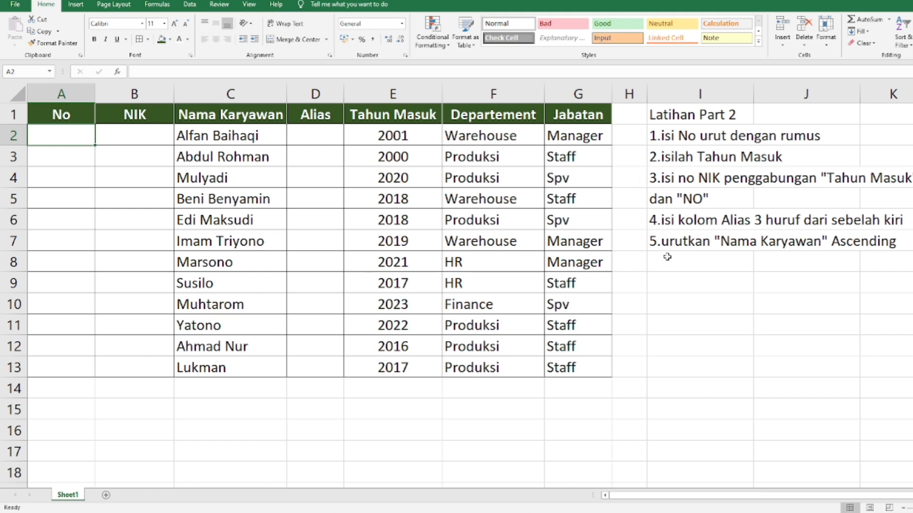
click(385, 126)
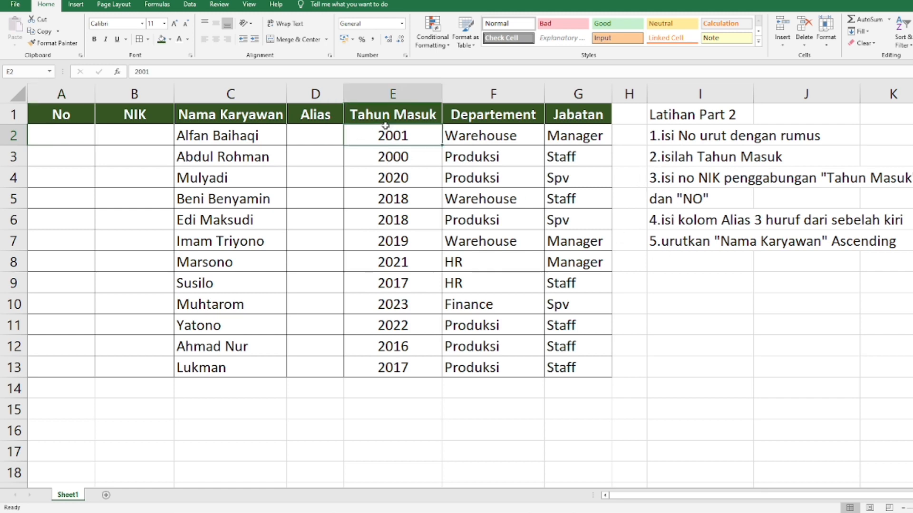
drag(393, 137, 426, 368)
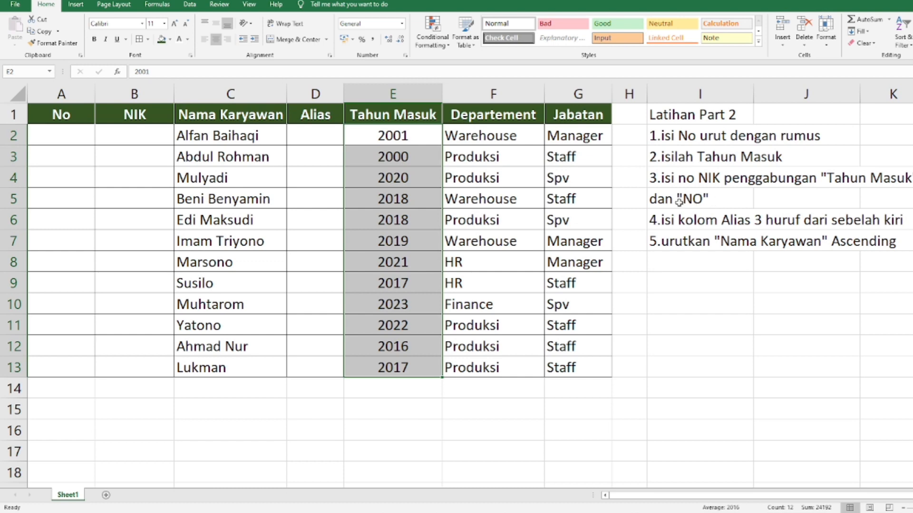
click(310, 159)
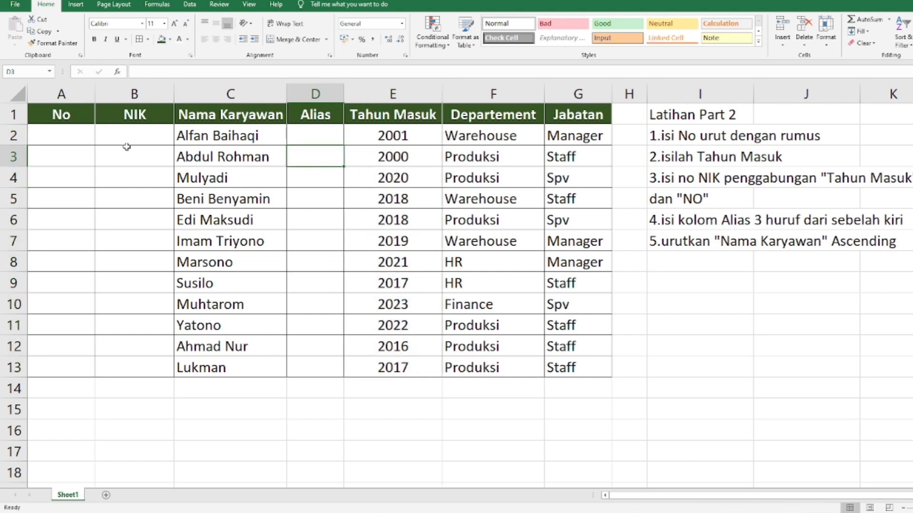
drag(130, 137, 156, 368)
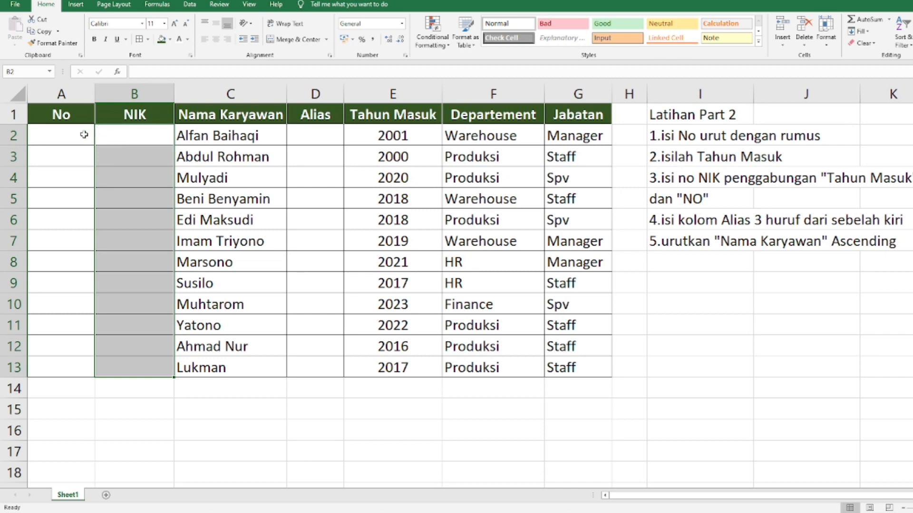
click(65, 135)
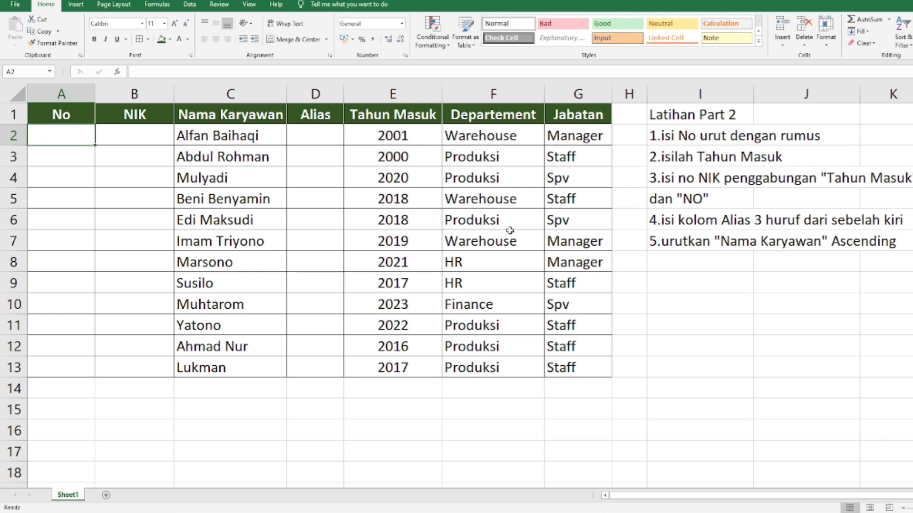
drag(325, 140, 333, 361)
click(312, 144)
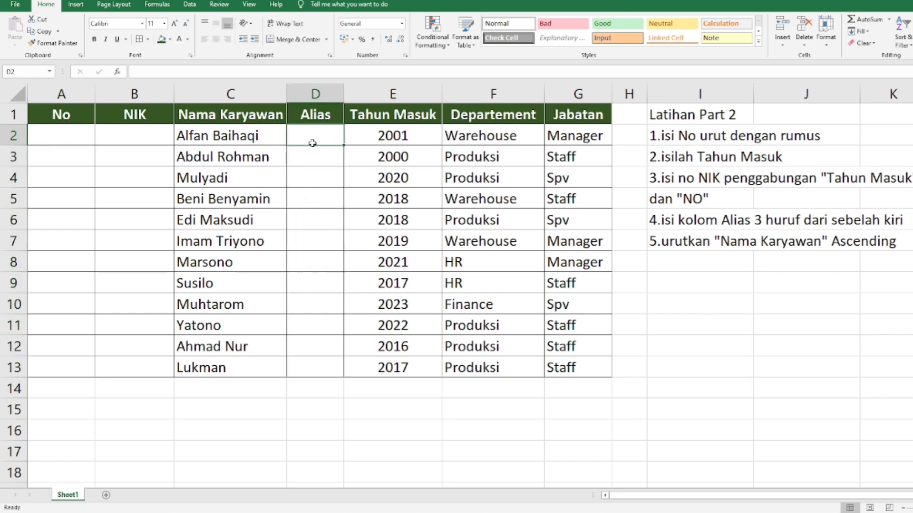
click(253, 136)
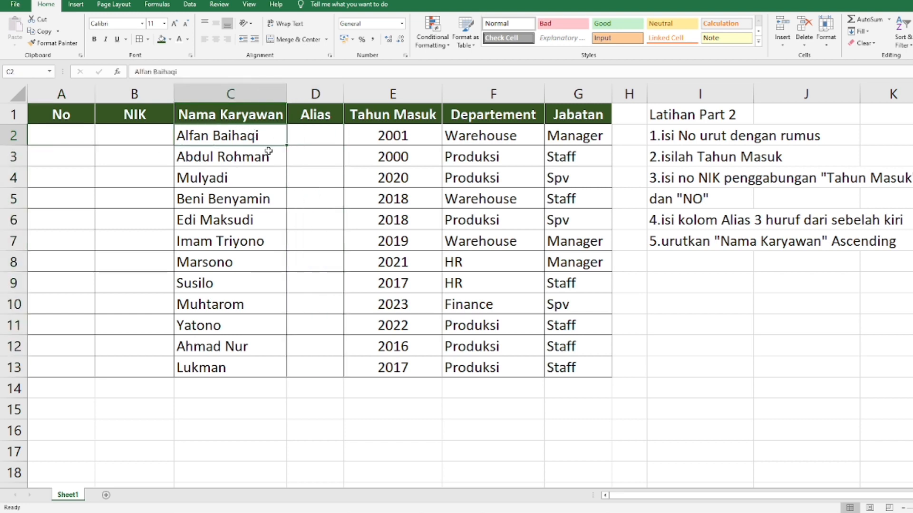
click(321, 139)
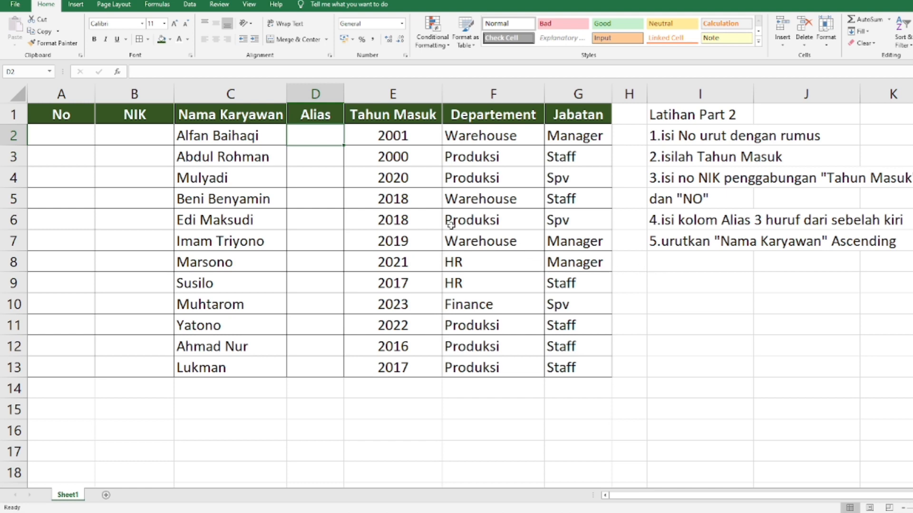
click(242, 132)
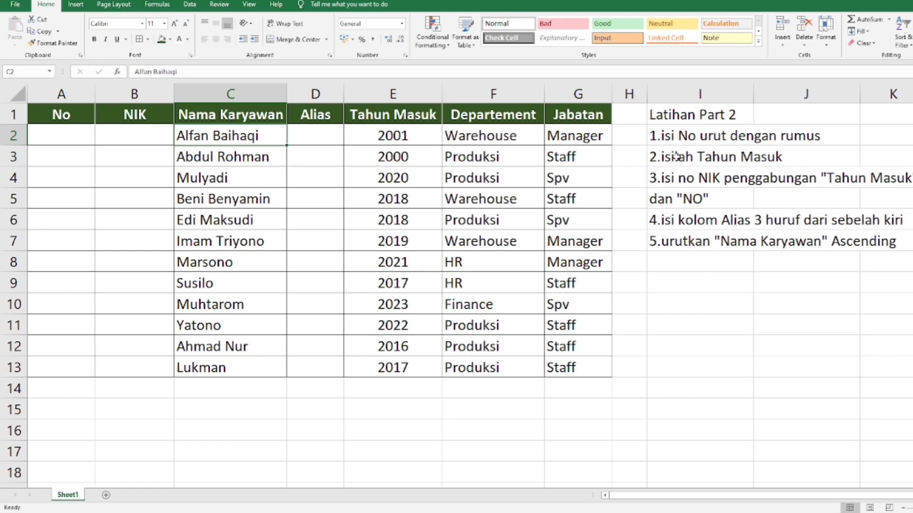
click(675, 136)
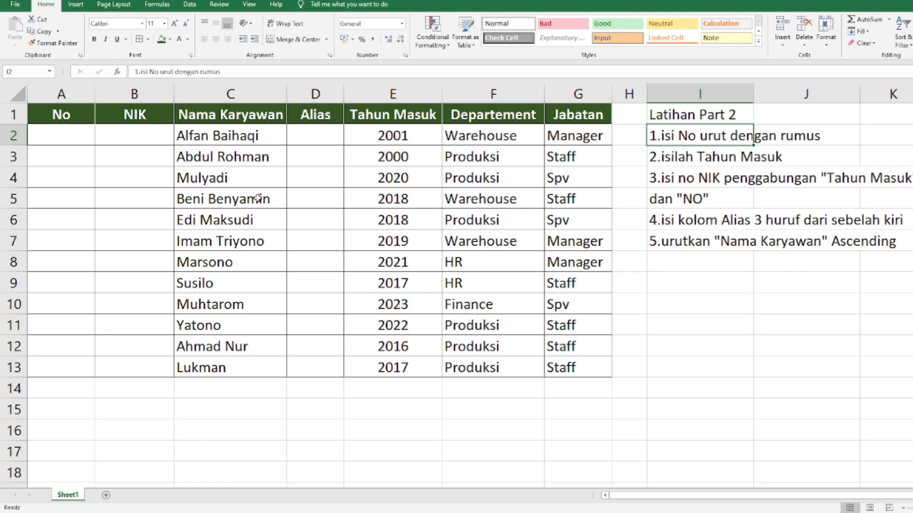
Step: Enter 1 in A2 as the first number of the No column
click(74, 143)
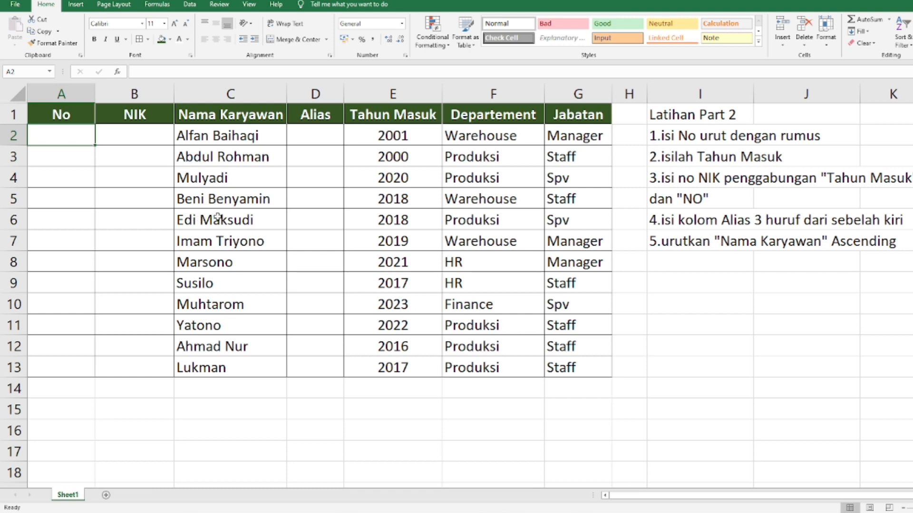
text(1)
key(Return)
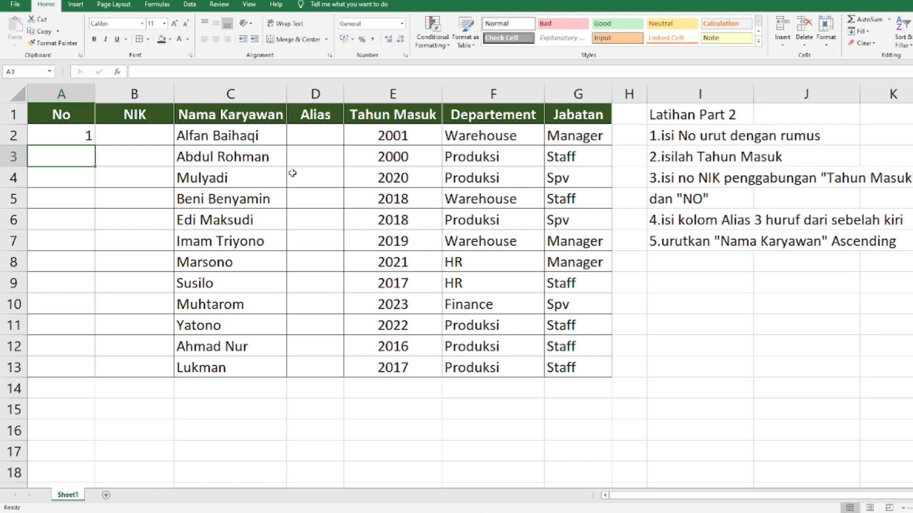
Step: Enter the formula =A2+1 in A3 to number the second row
text(=)
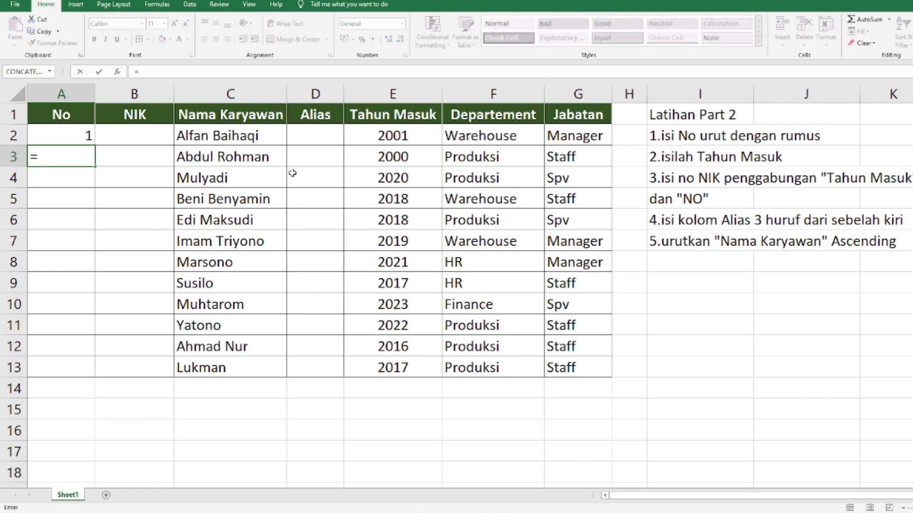
key(Up)
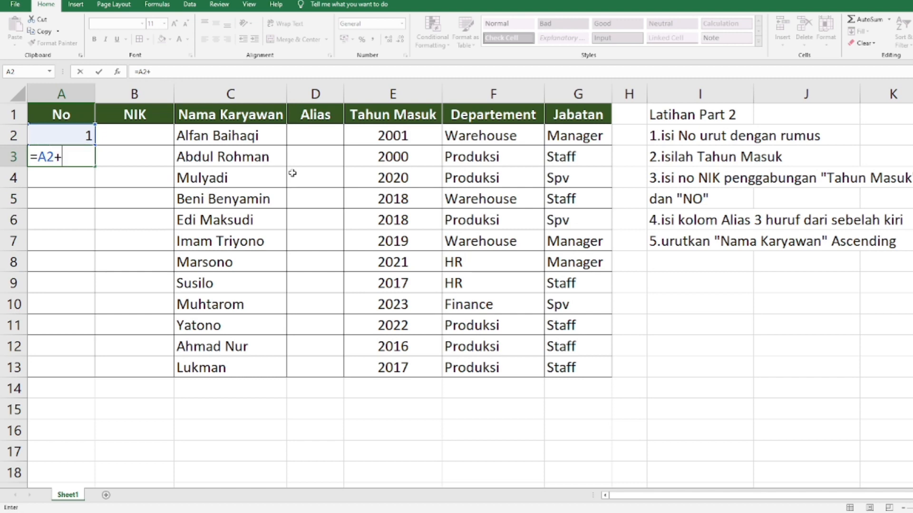
key(Return)
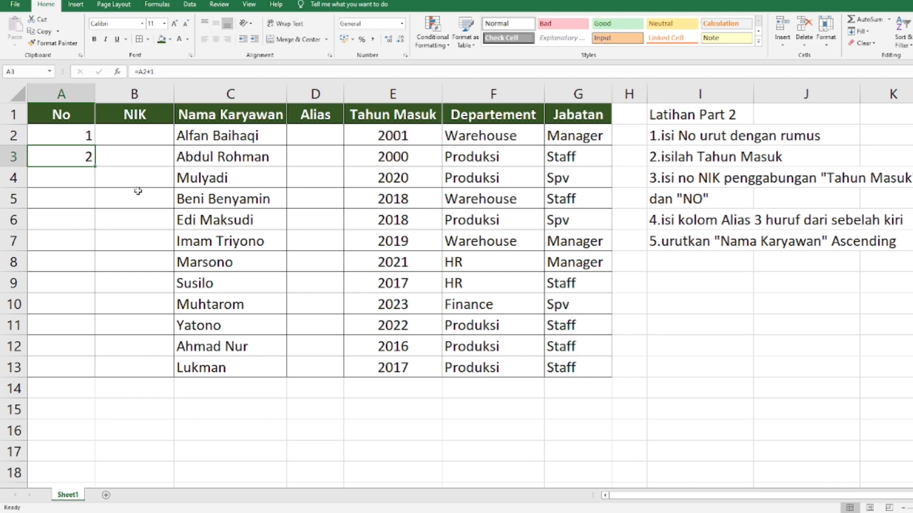
Step: Copy the numbering formula from A3 into A4:A13 and check the resulting formulas
key(ctrl+c)
drag(78, 177, 78, 368)
key(ctrl+v)
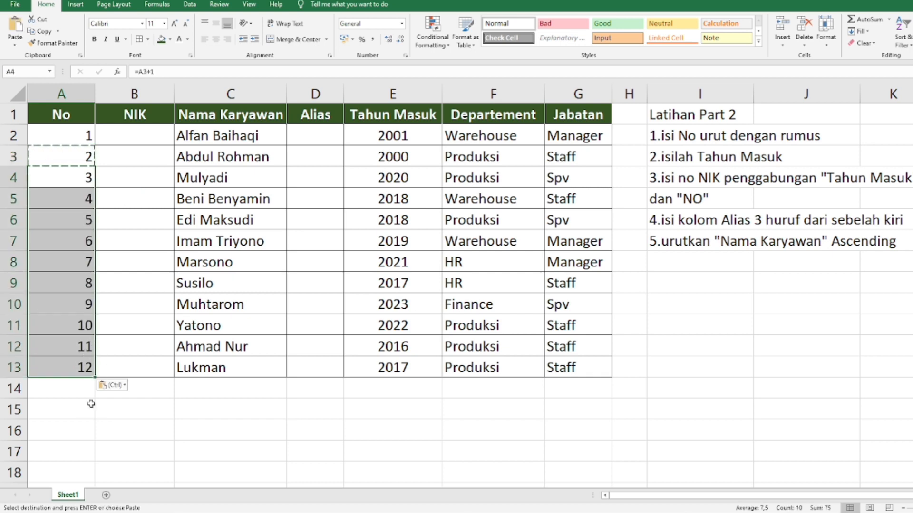
click(75, 414)
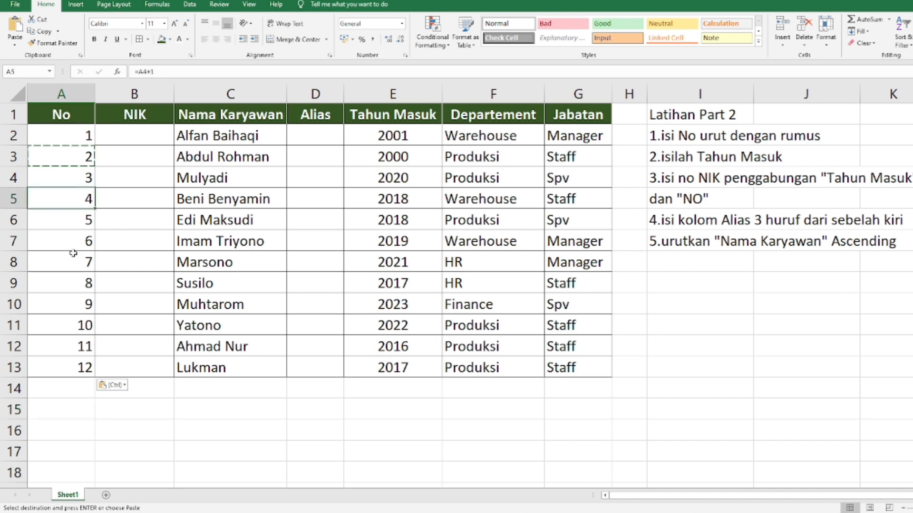
click(79, 276)
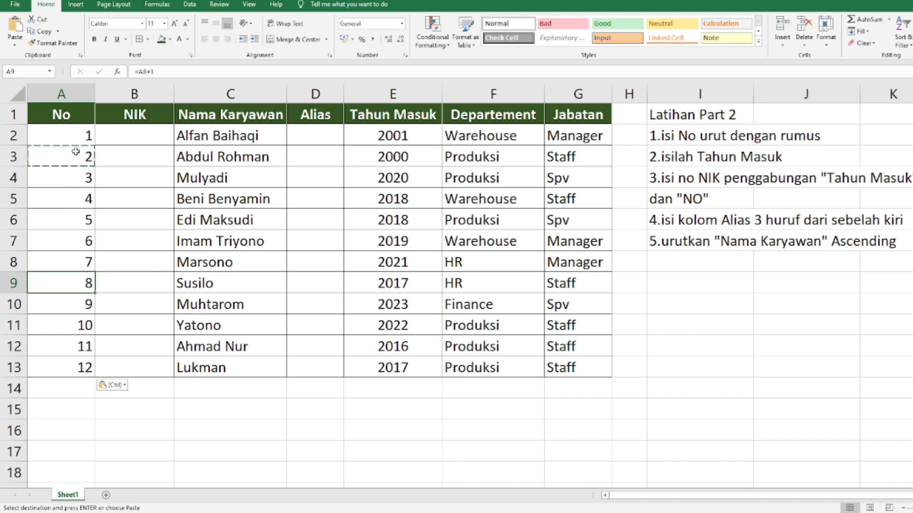
Step: Clear the numbering formulas from A3:A13
drag(76, 151, 87, 360)
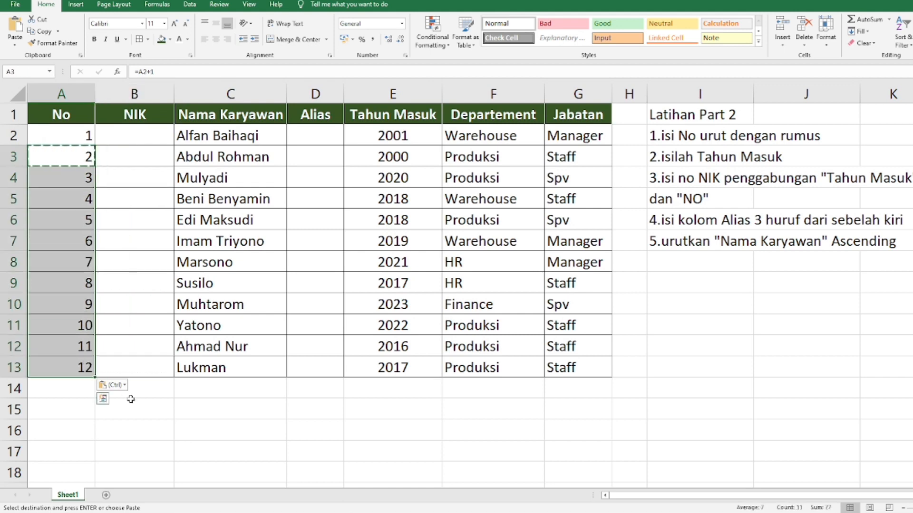
key(Delete)
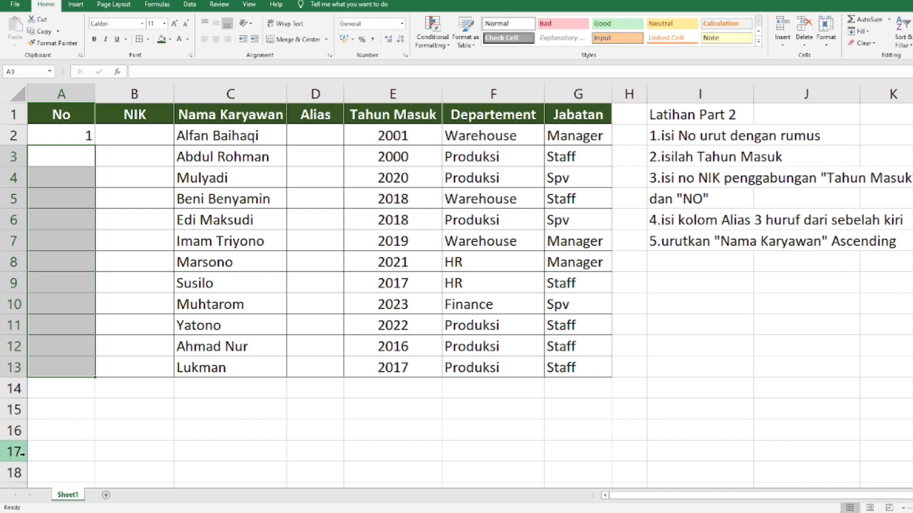
click(76, 242)
Step: Enter 2 in A3 and extend the series from A2:A3 down to A13
click(73, 158)
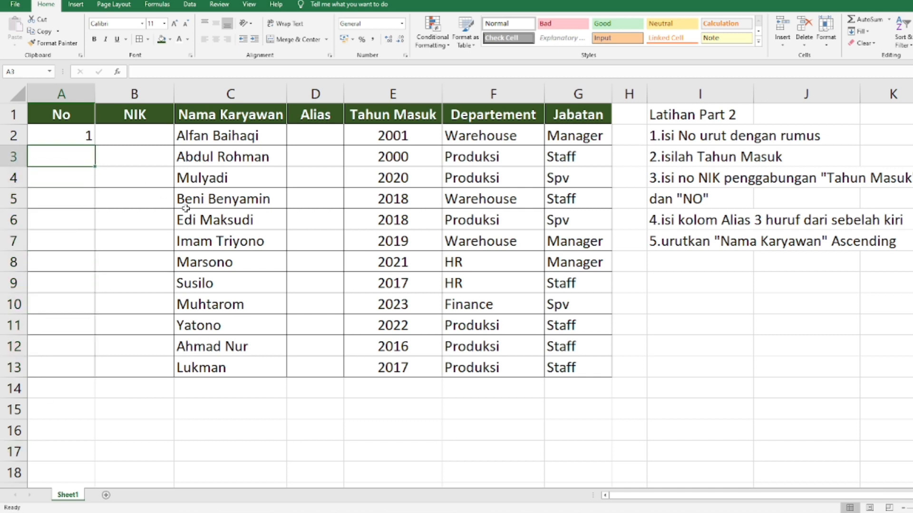
text(2)
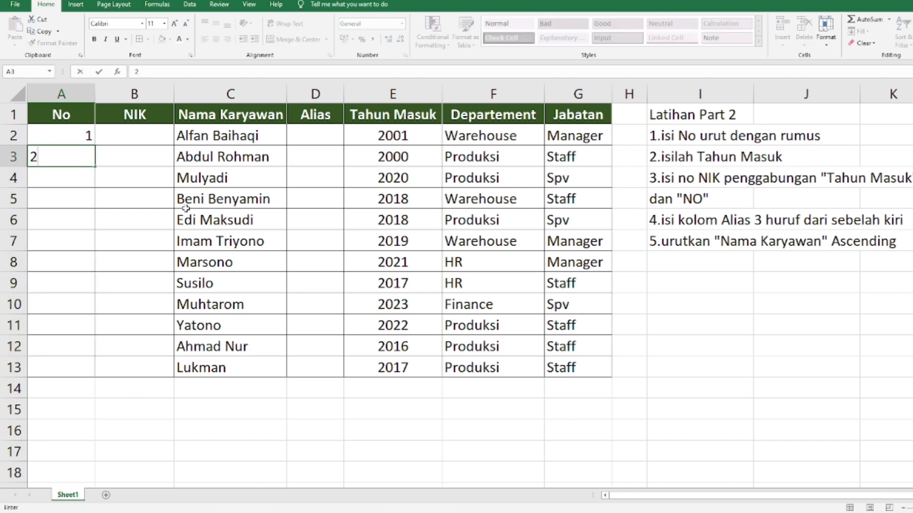
click(84, 239)
drag(75, 140, 75, 159)
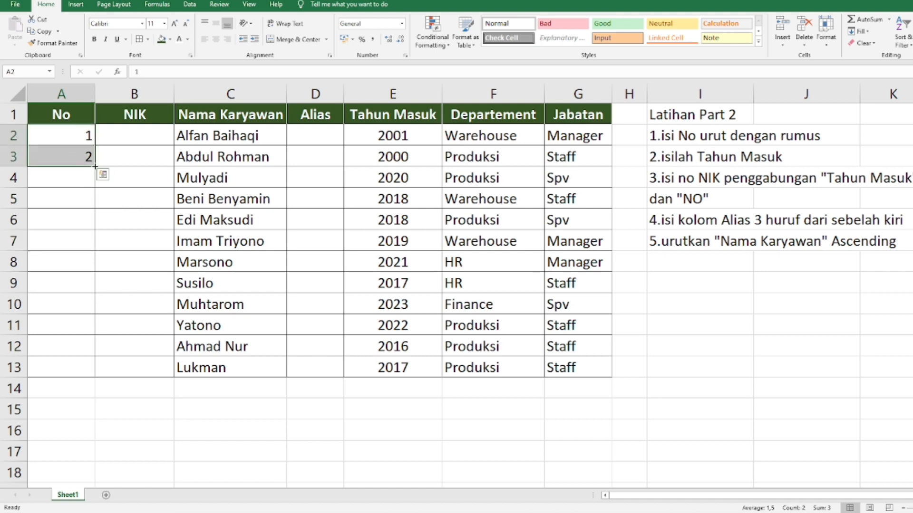
drag(96, 167, 96, 374)
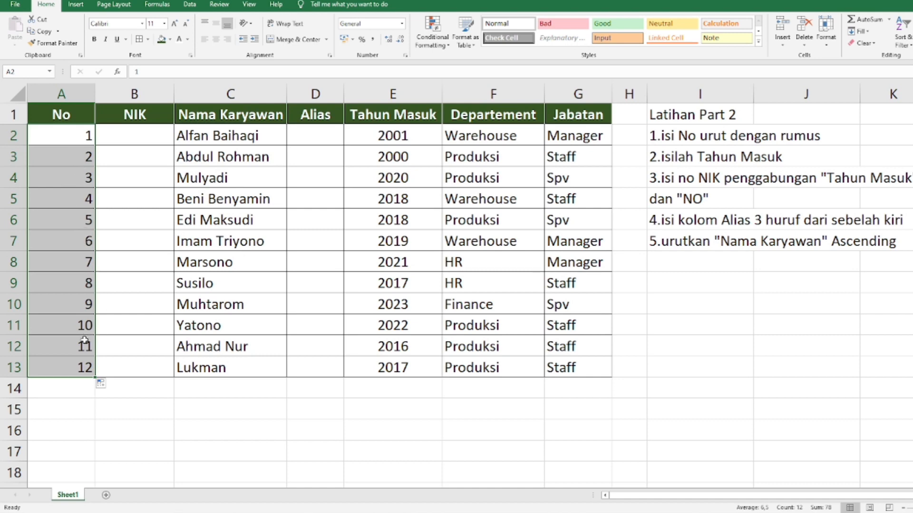
Step: Try extending the number series in column A down to row 355, then undo the extension
scroll(90, 369, down, 20)
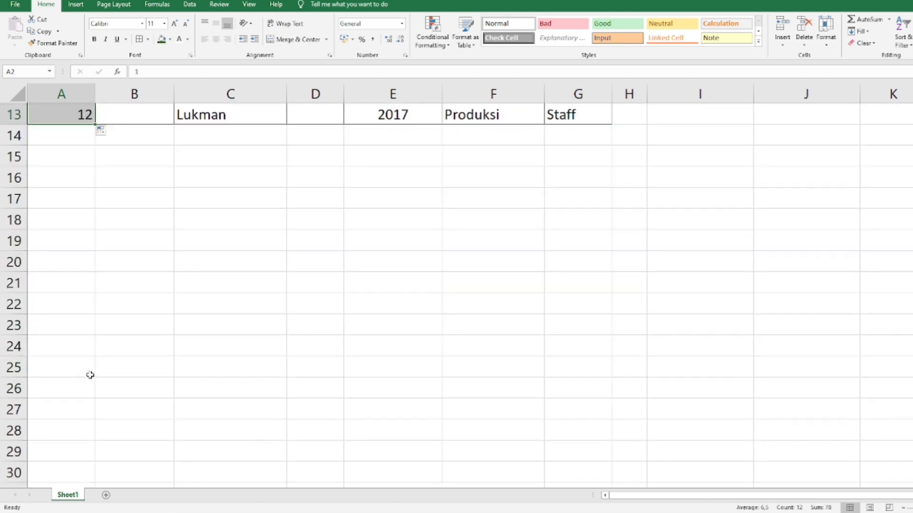
scroll(87, 367, down, 4)
scroll(86, 367, up, 7)
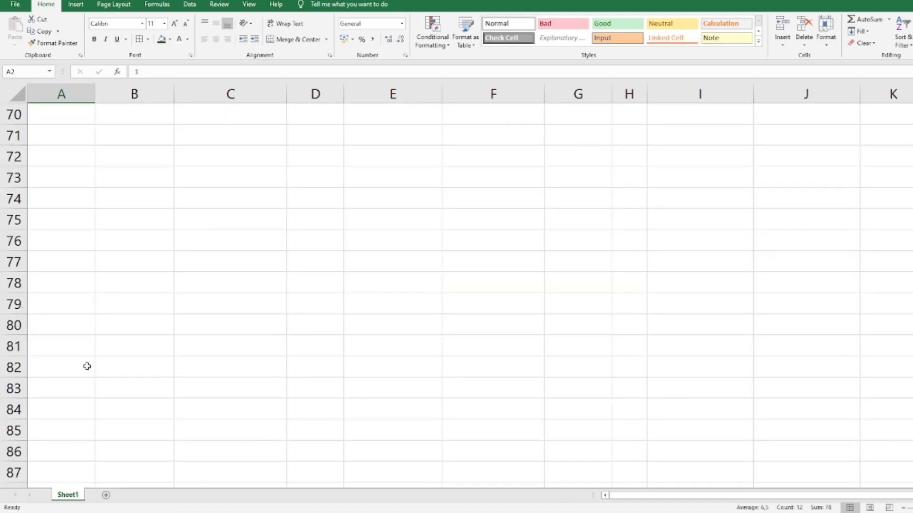
scroll(86, 341, up, 20)
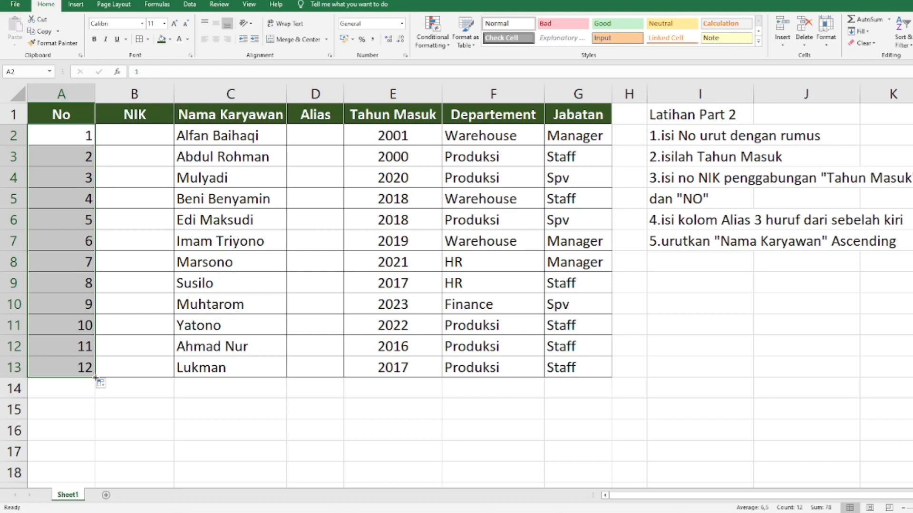
drag(95, 378, 100, 457)
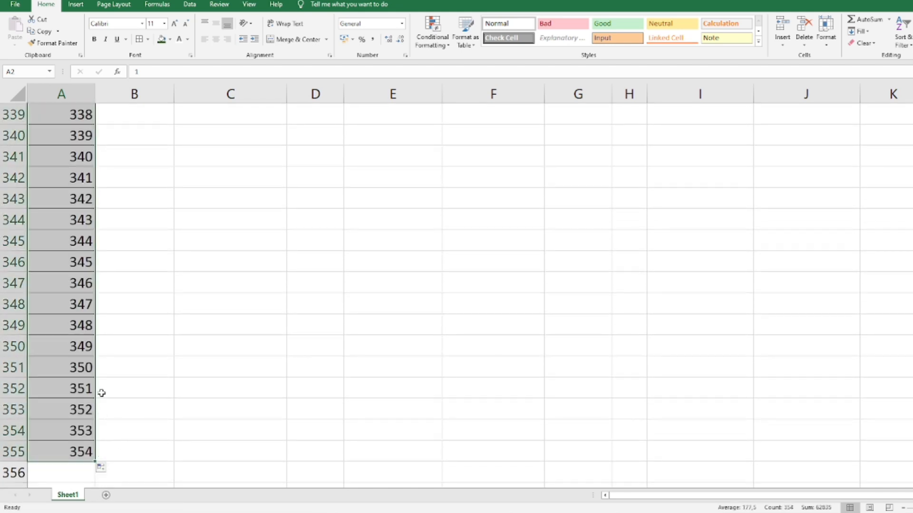
key(ctrl+z)
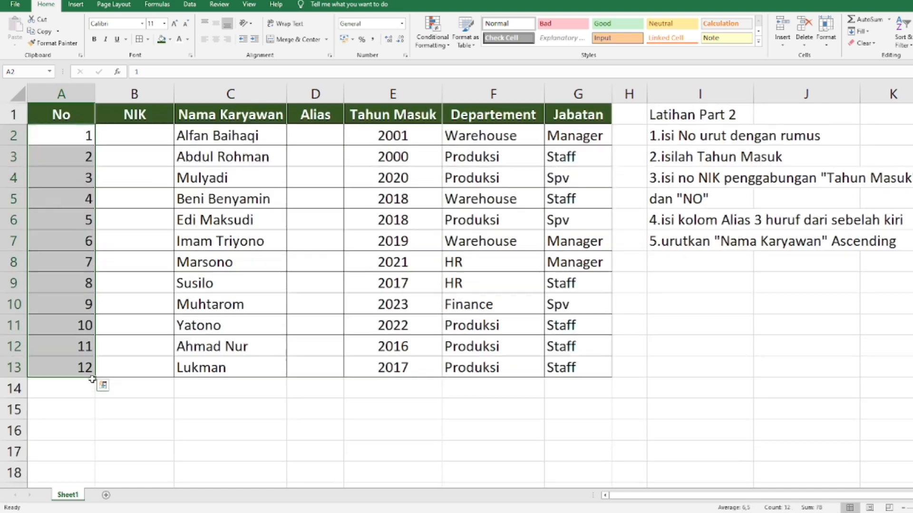
Step: Clear the numbers in A4:A13 and extend the series from A2:A3 down to A13 again
click(72, 350)
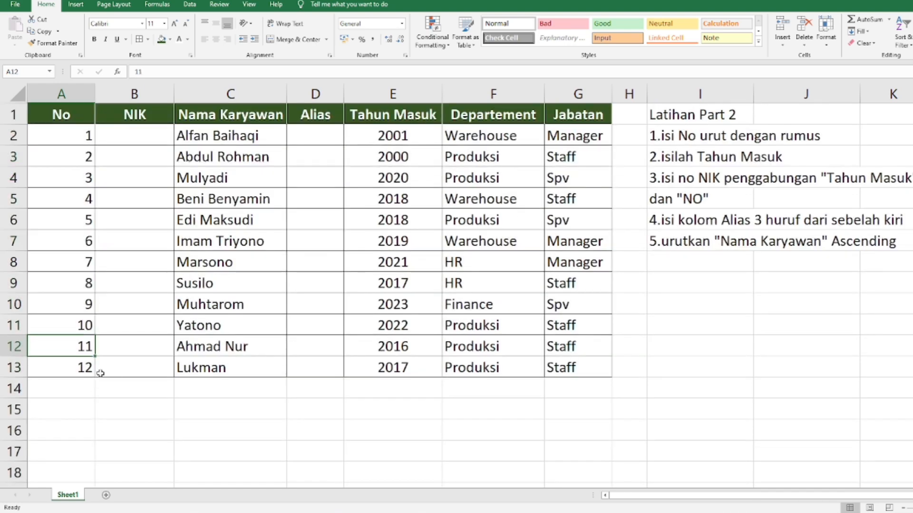
click(81, 171)
drag(78, 155, 77, 220)
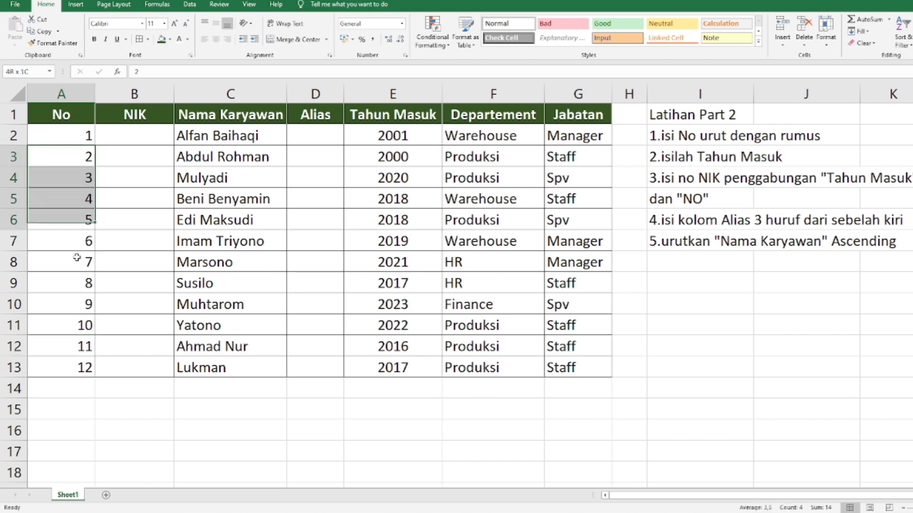
drag(77, 257, 72, 299)
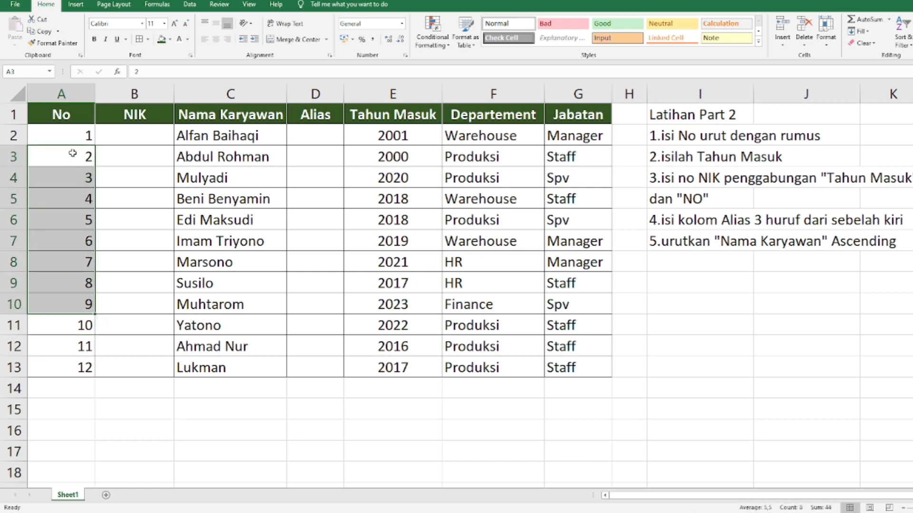
drag(72, 153, 77, 368)
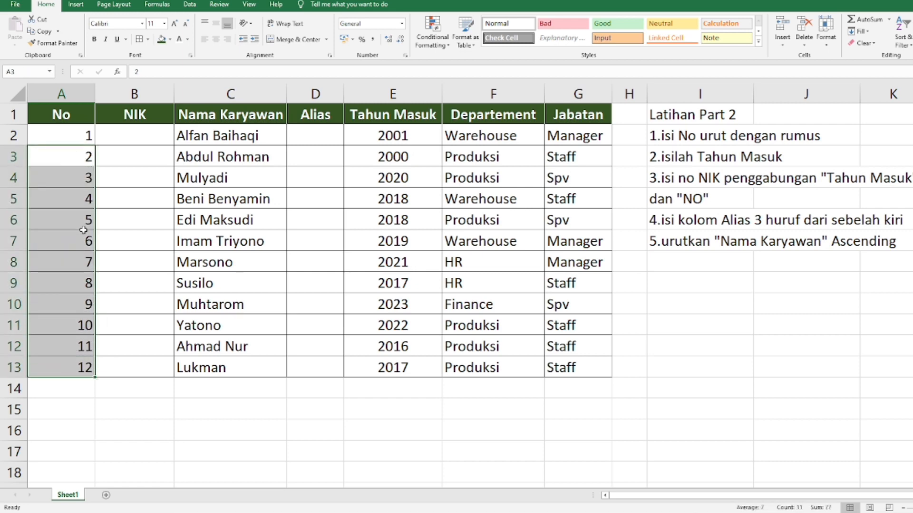
drag(81, 178, 78, 364)
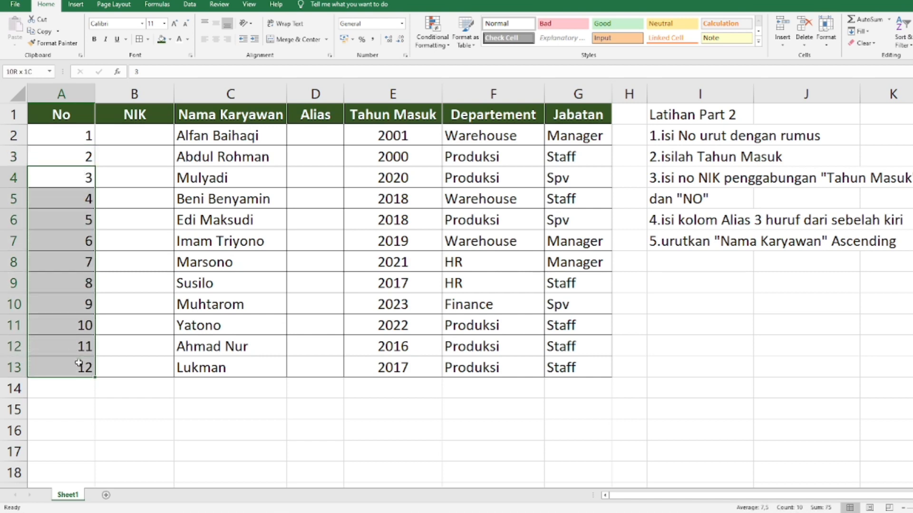
key(Delete)
click(135, 386)
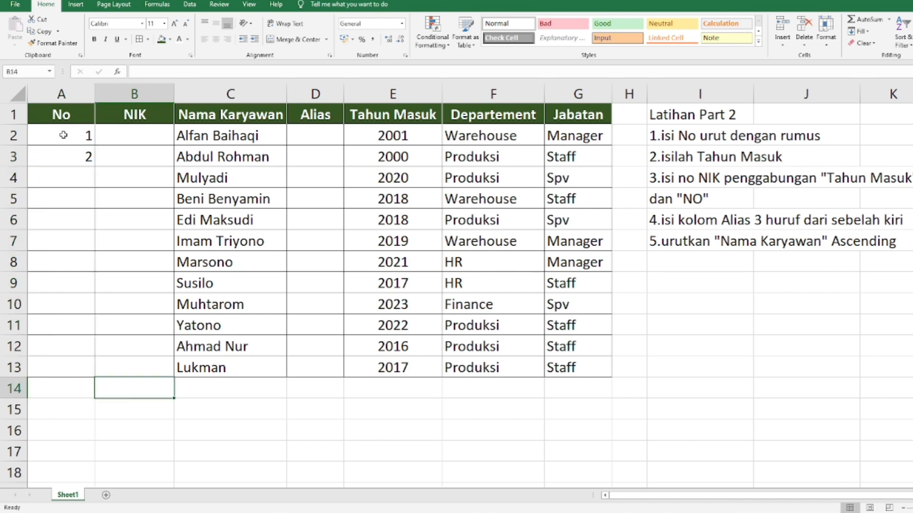
drag(64, 135, 94, 376)
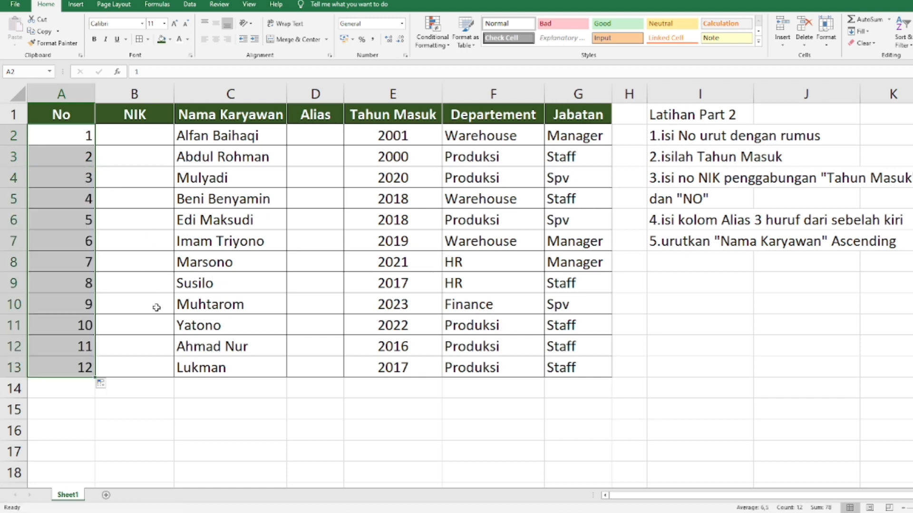
Step: Review the numbering in column A against the employee rows and the empty rows below the table
scroll(157, 304, down, 1)
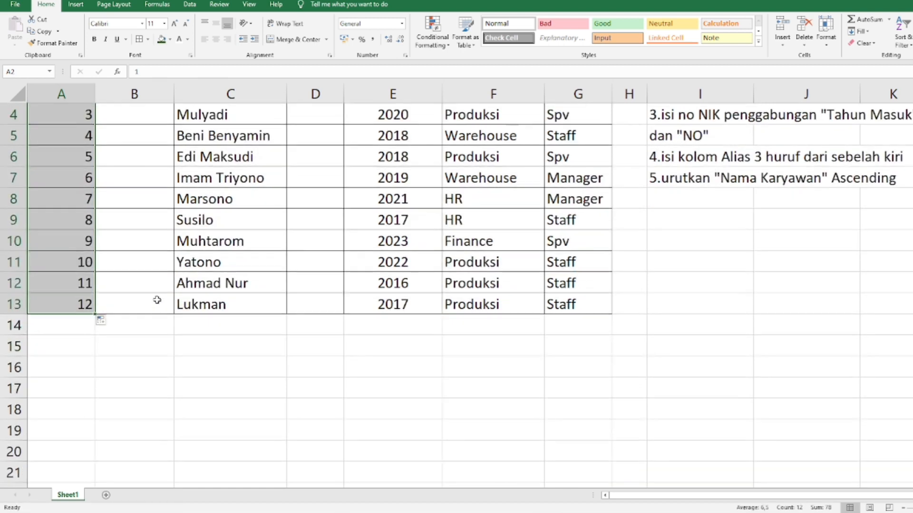
scroll(157, 298, up, 1)
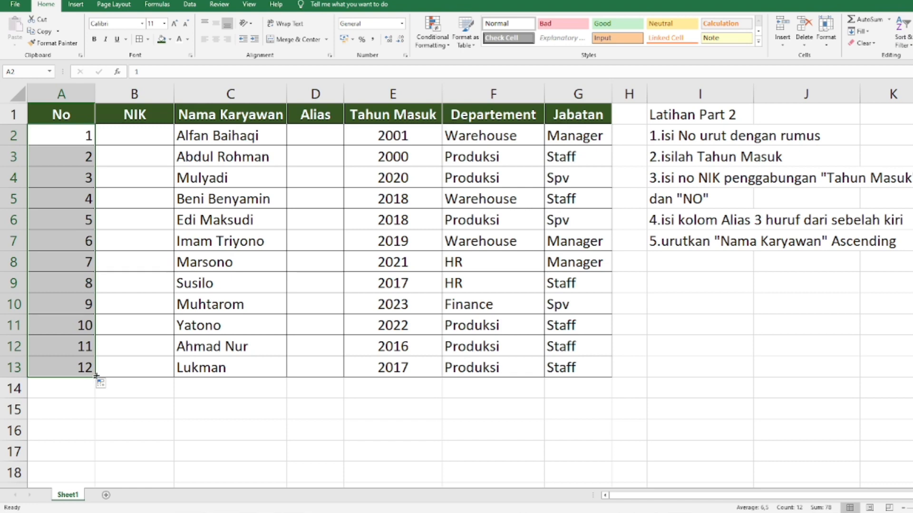
click(199, 362)
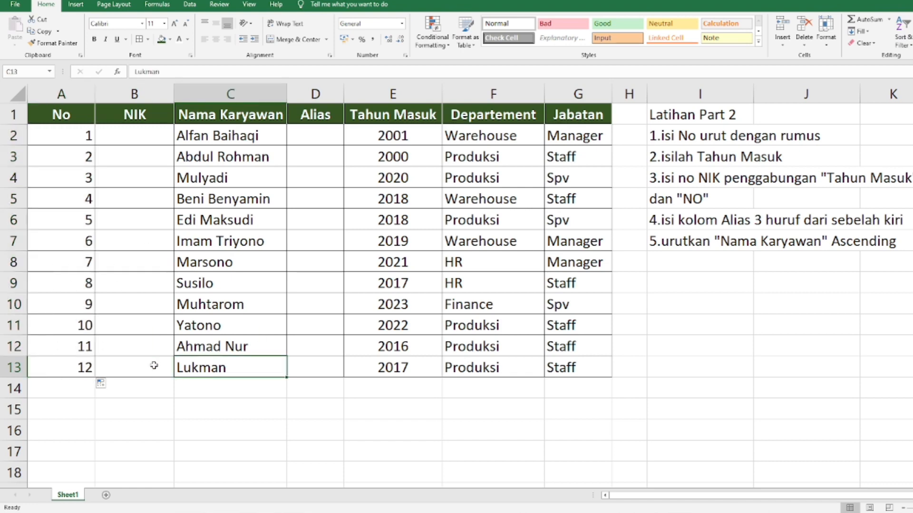
click(54, 365)
drag(197, 367, 577, 376)
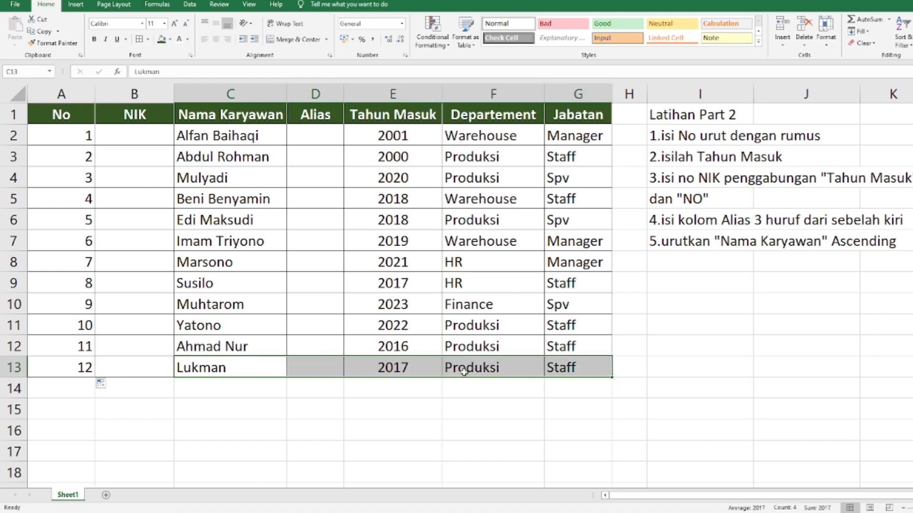
click(120, 376)
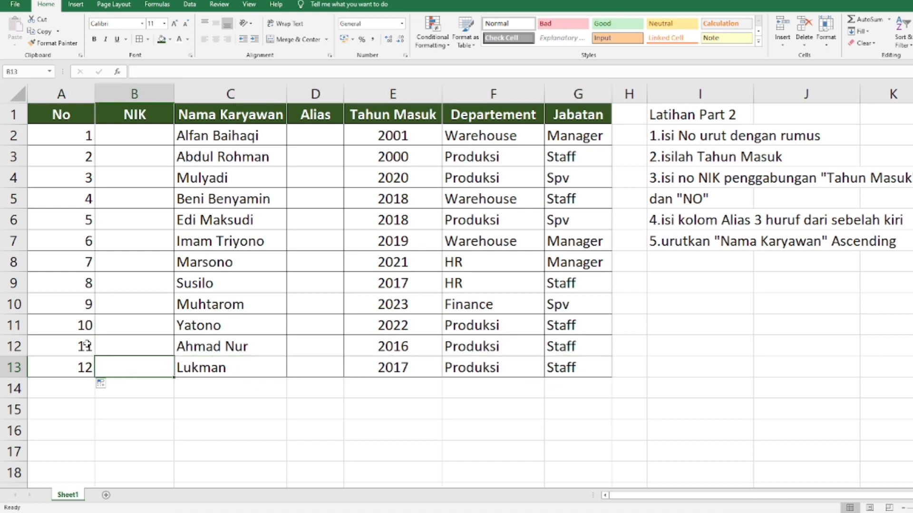
drag(86, 347, 88, 369)
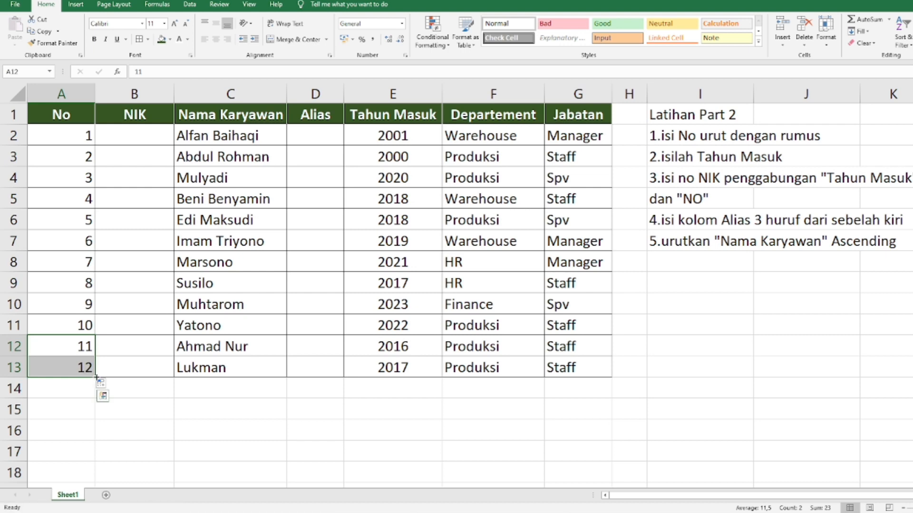
scroll(191, 372, down, 2)
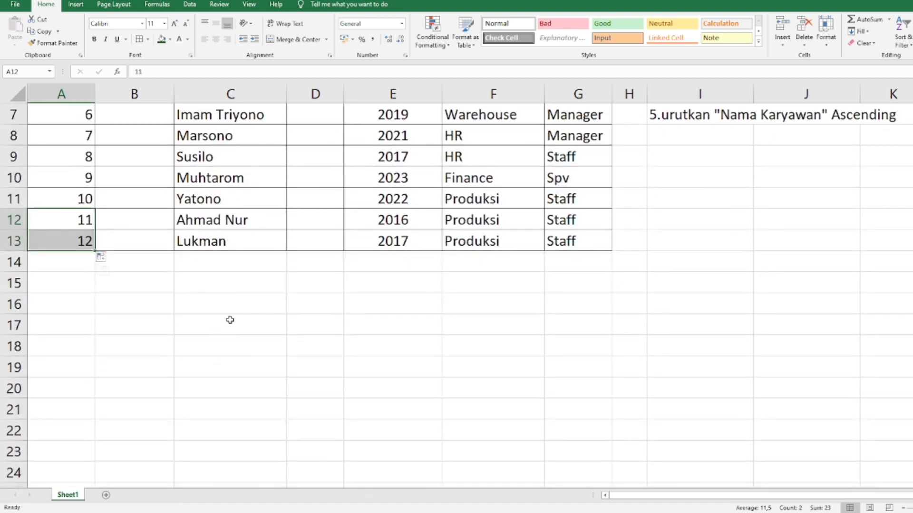
scroll(232, 295, down, 1)
click(232, 296)
drag(73, 153, 76, 173)
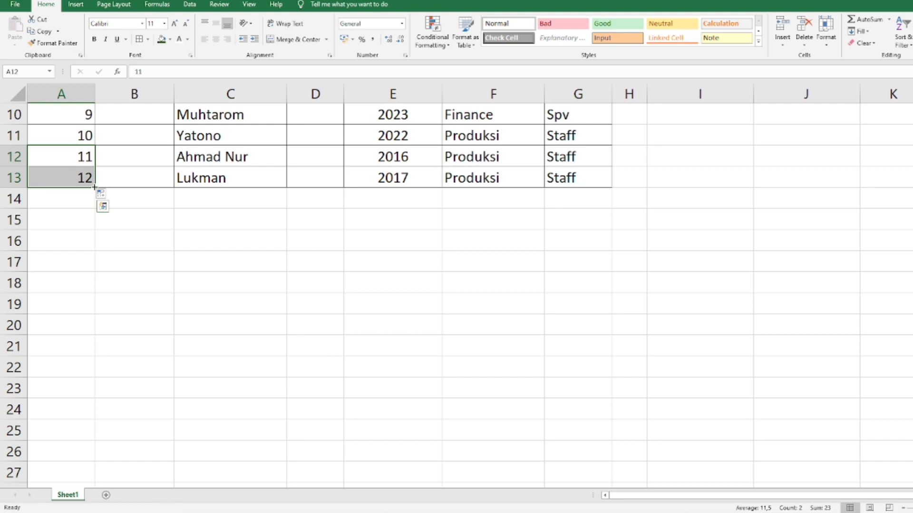
scroll(72, 230, up, 3)
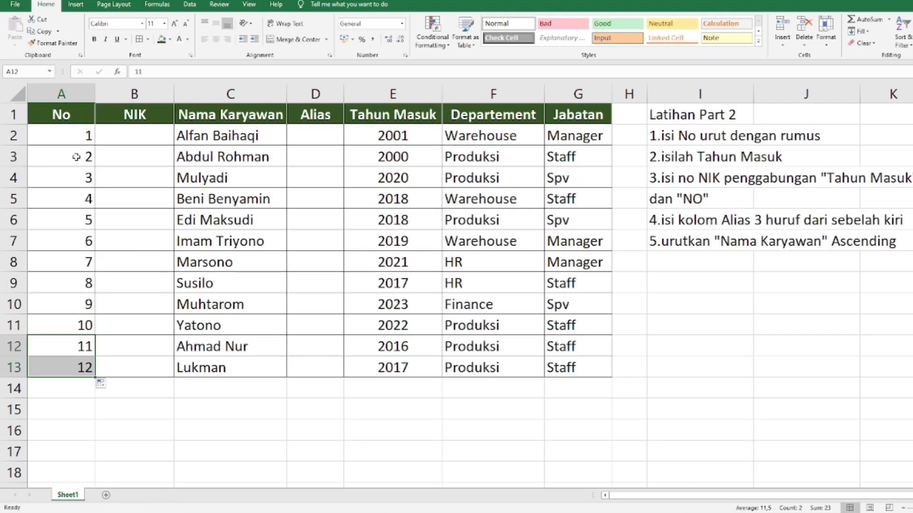
Step: Enter the formula =A2+1 in A3 in place of the fixed number
drag(75, 153, 77, 139)
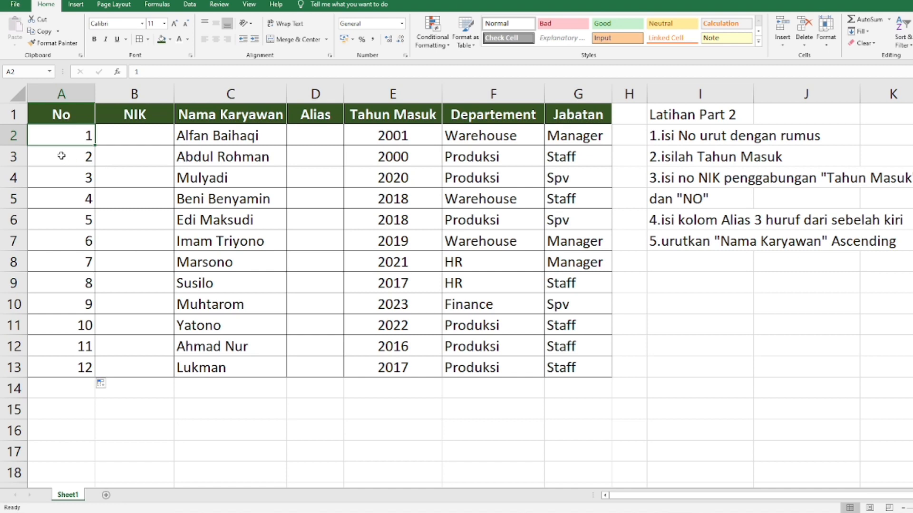
click(69, 156)
text(=)
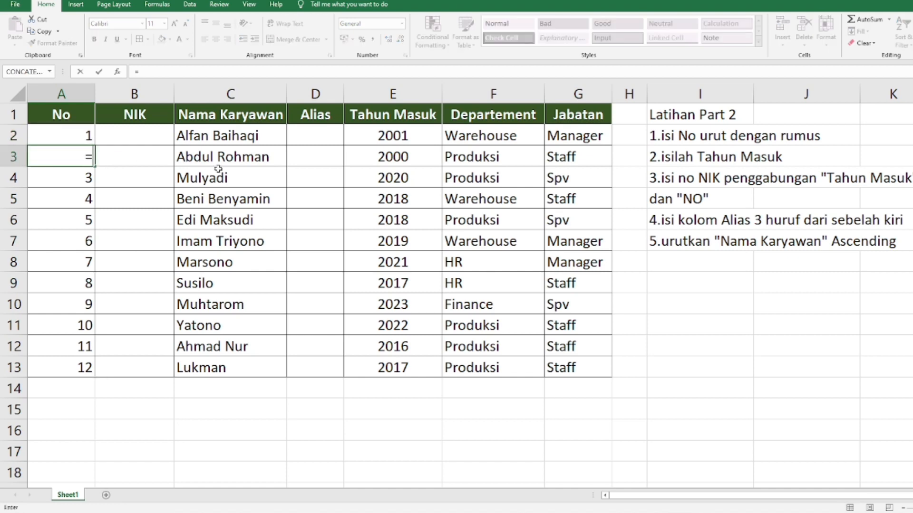
key(Up)
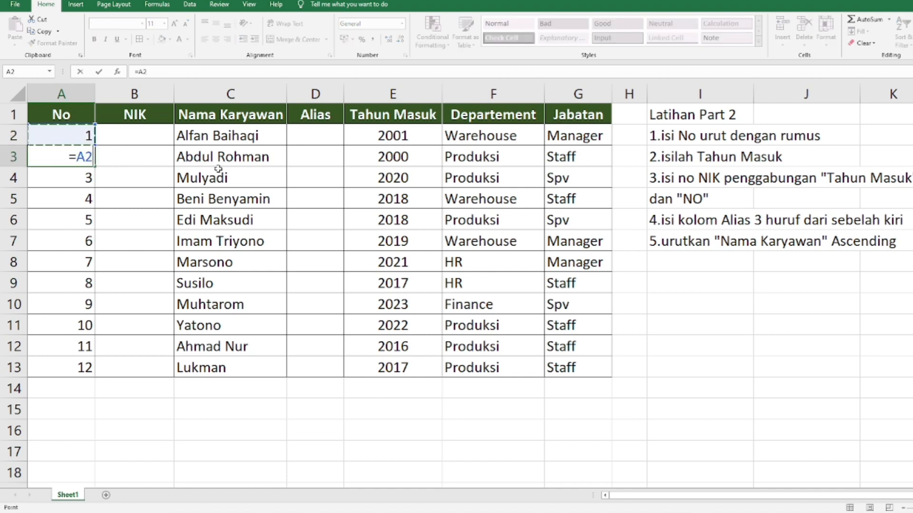
text(+1)
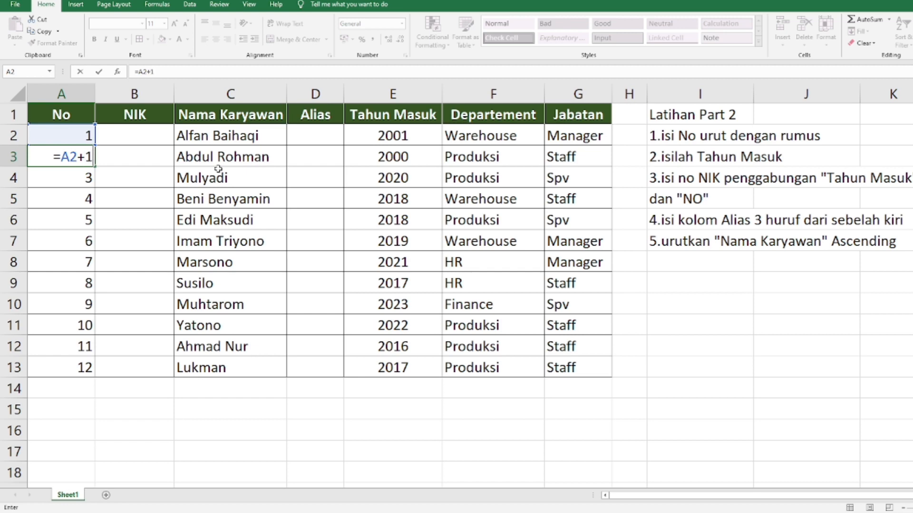
key(Return)
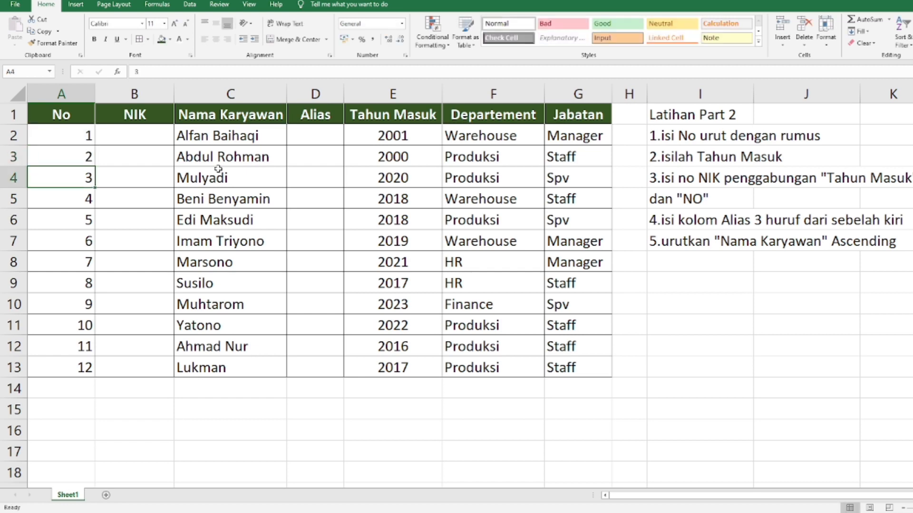
Step: Copy the formula from A3 down through A13 and check the formulas in the cells below it
key(Up)
key(ctrl+c)
key(shift+Down)
key(shift+Down)
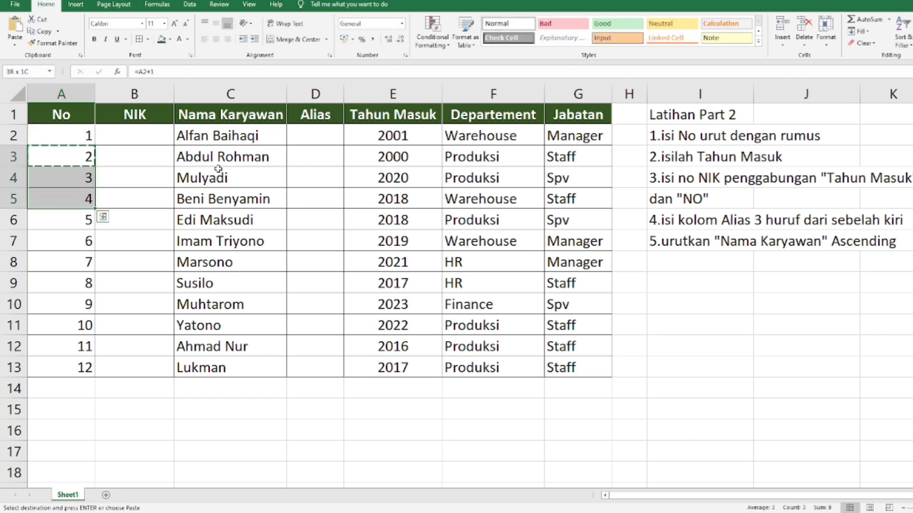
key(ctrl+shift+Down)
key(ctrl+v)
key(Down)
key(Down)
key(Down)
key(Down)
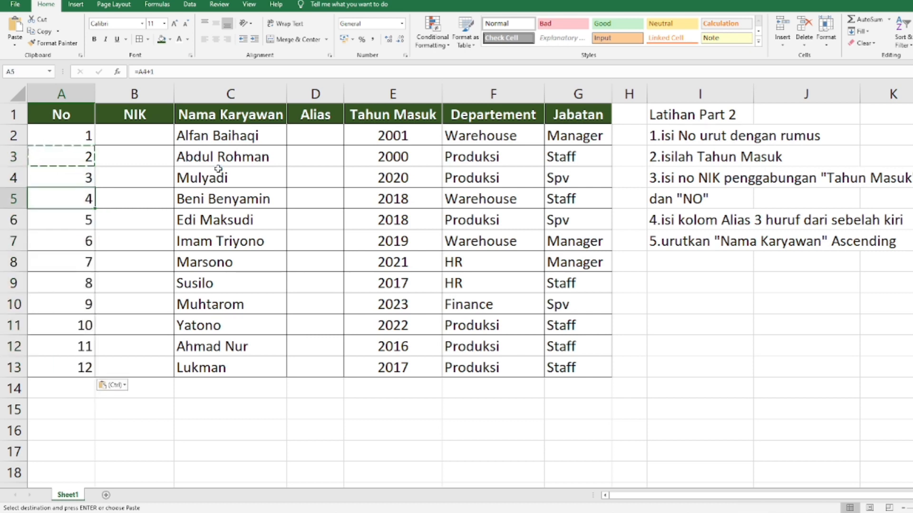
Step: Fill the first exercise instruction in I2 with red and fit column I to the width of its text
click(149, 142)
click(676, 136)
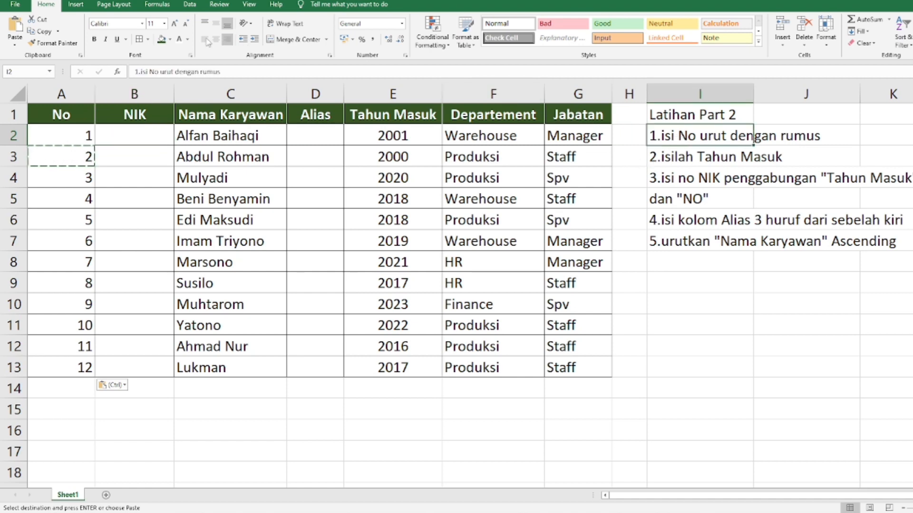
click(170, 39)
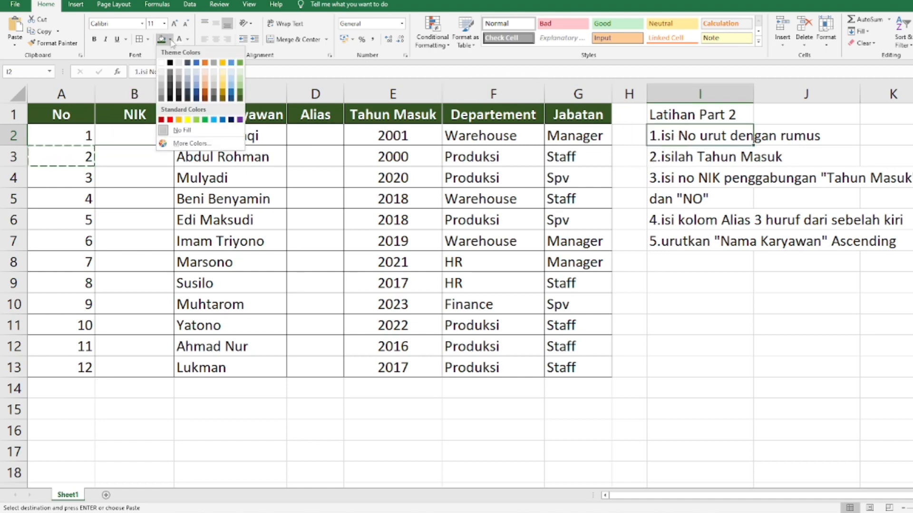
click(170, 119)
double_click(753, 93)
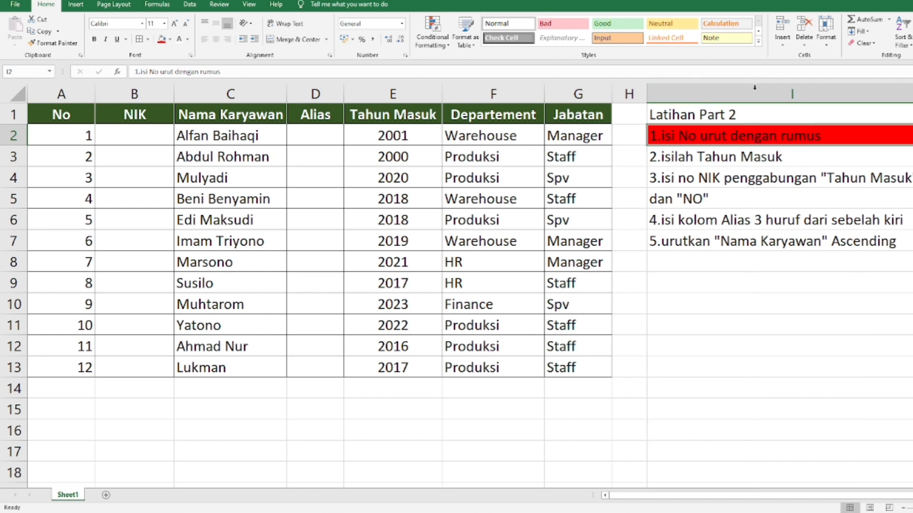
click(770, 241)
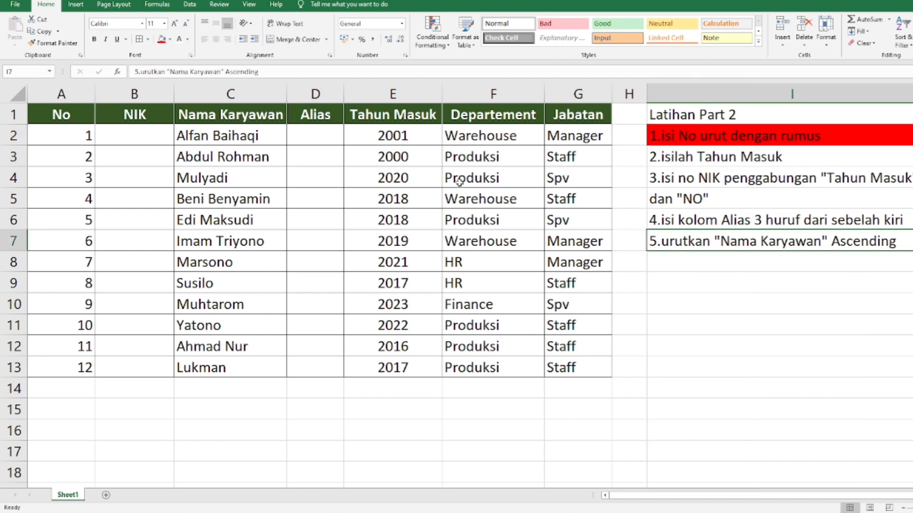
Step: Fill the second instruction about Tahun Masuk in I3 with red and select the third instruction in I4
mouse_move(364, 141)
mouse_down()
mouse_move(570, 176)
mouse_move(366, 156)
mouse_up()
click(705, 157)
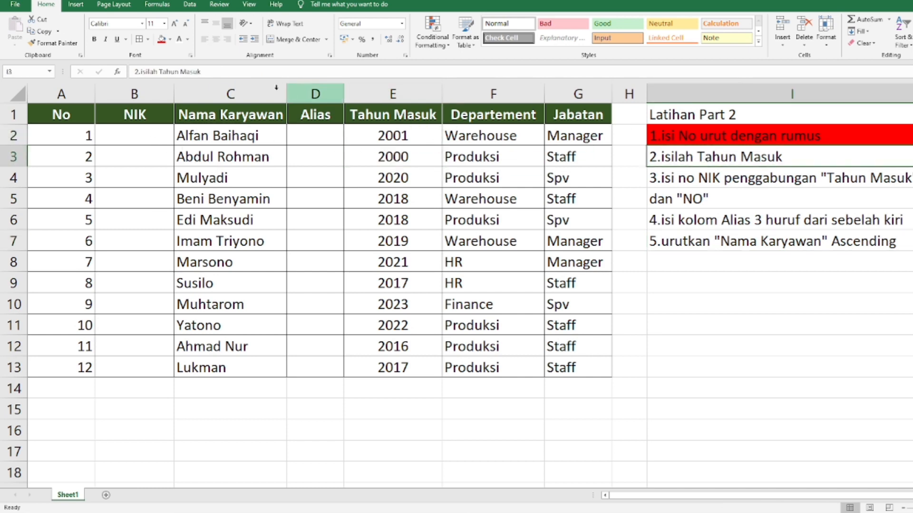
click(161, 39)
click(735, 271)
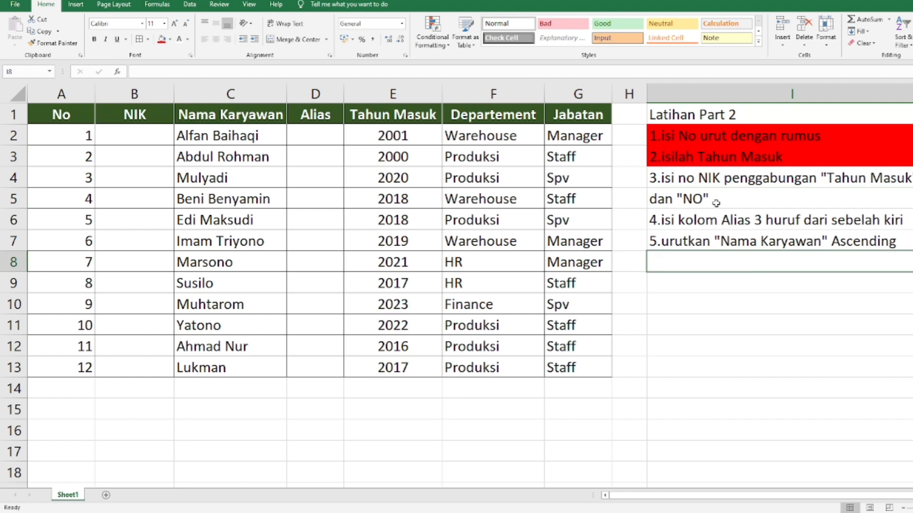
click(708, 182)
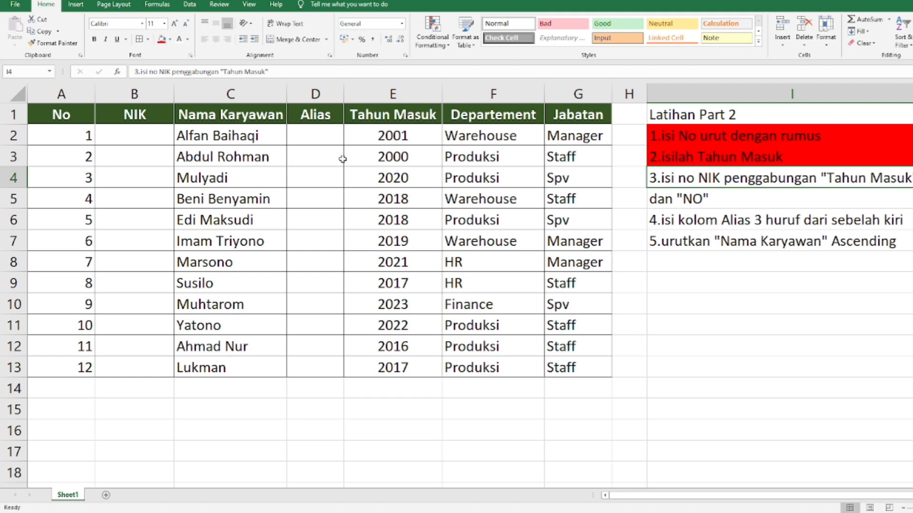
Step: Enter the formula =CONCATENATE(E2;A2) in B2 to join Tahun Masuk and No into the NIK
click(111, 136)
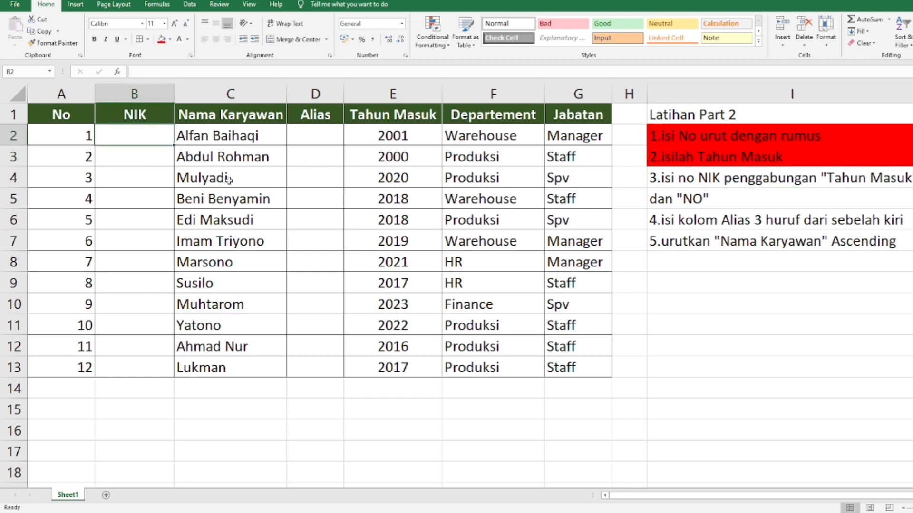
click(376, 141)
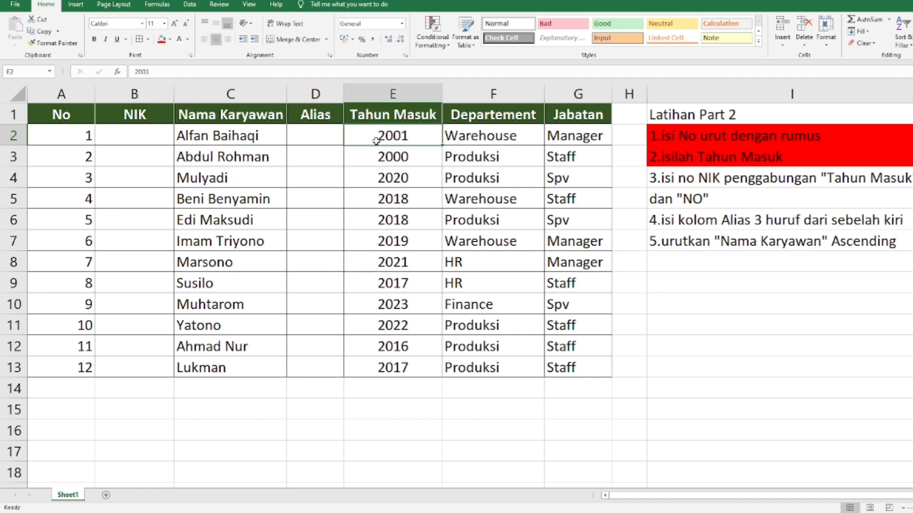
click(141, 133)
click(81, 137)
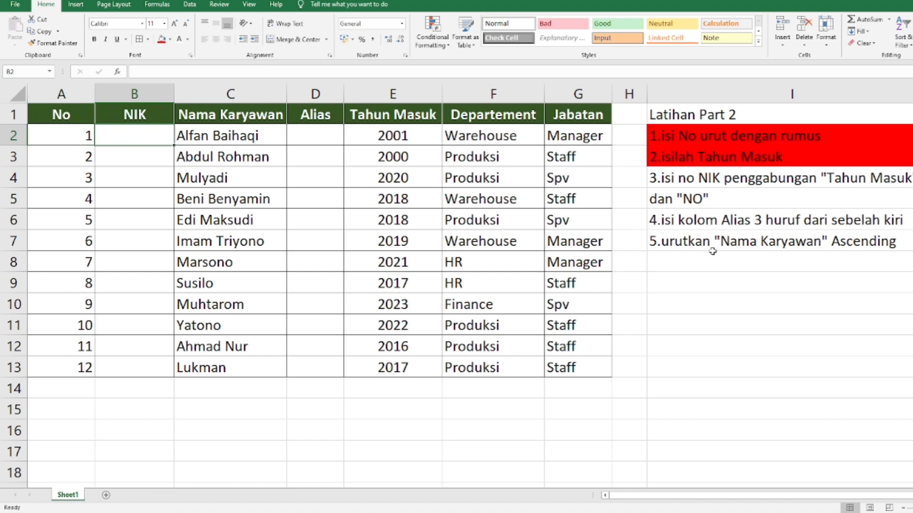
text(=con)
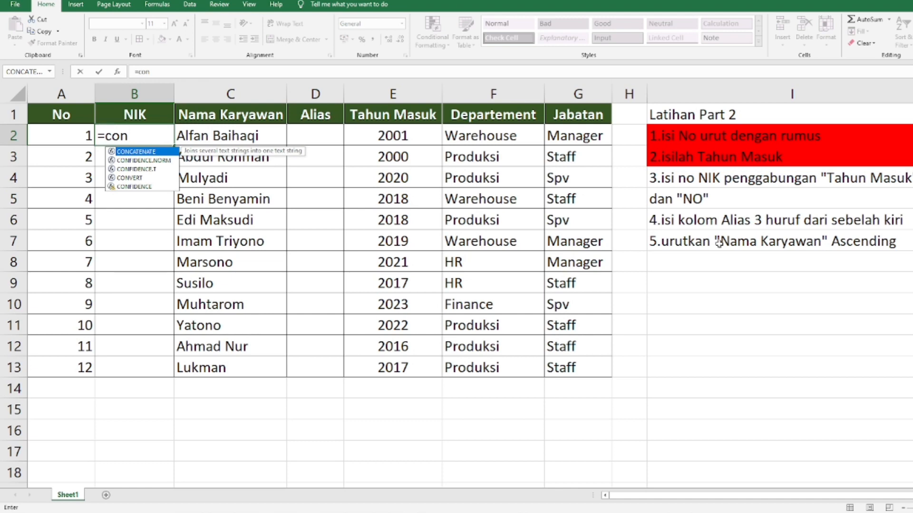
key(Tab)
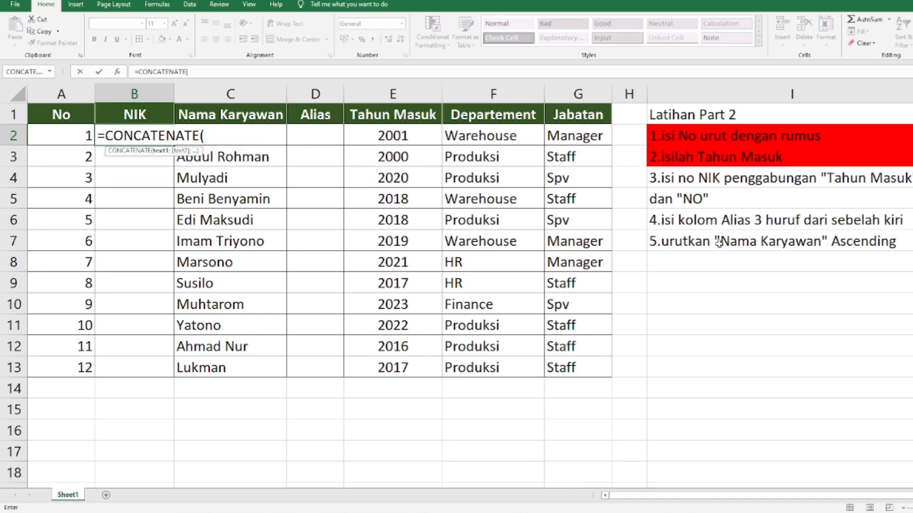
click(417, 141)
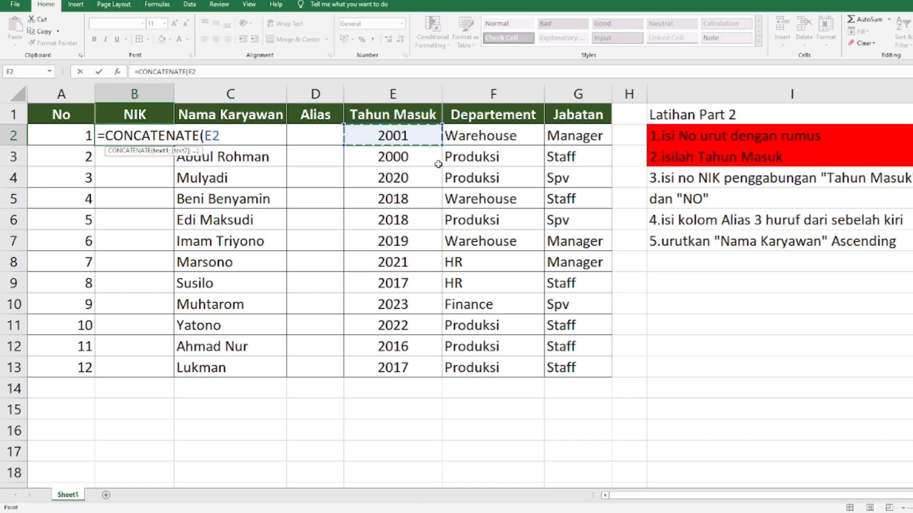
text(;)
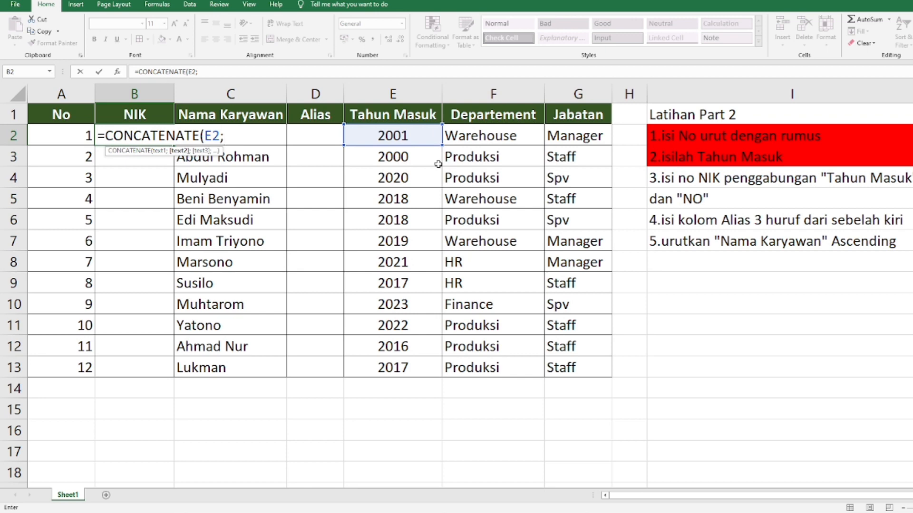
click(81, 134)
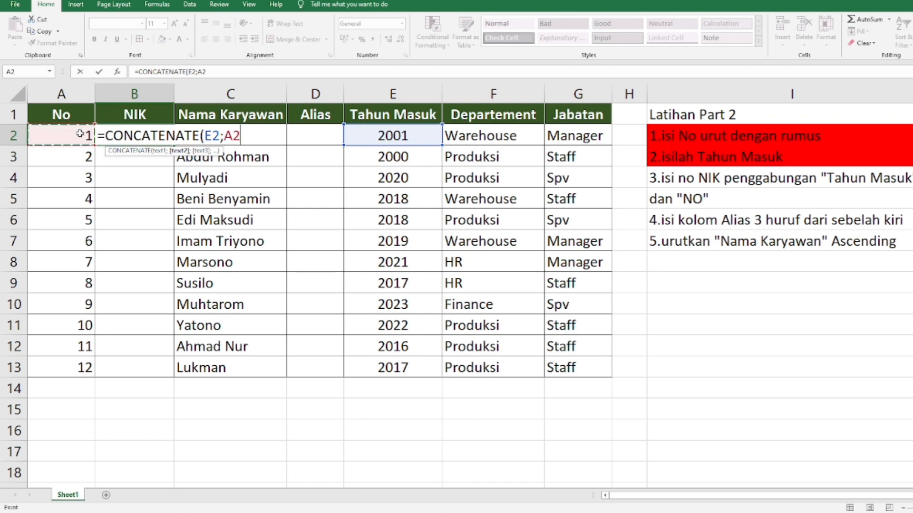
text())
key(Return)
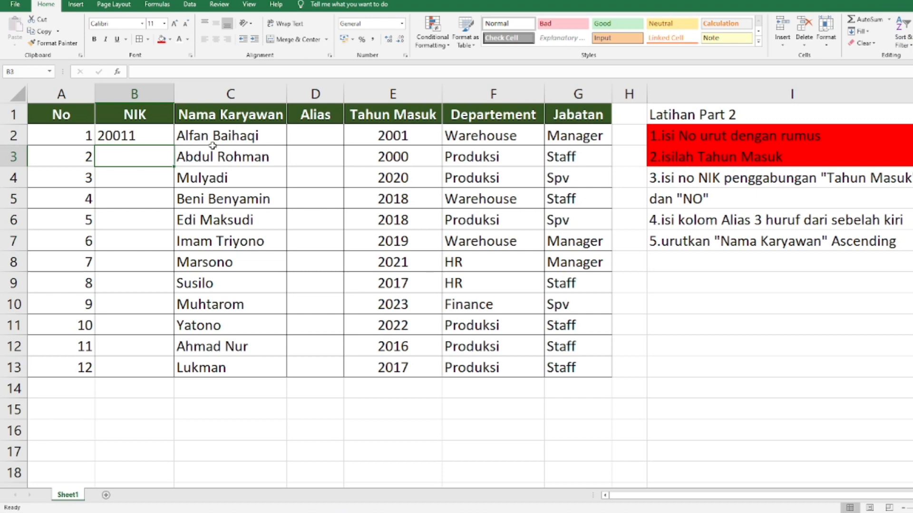
key(Down)
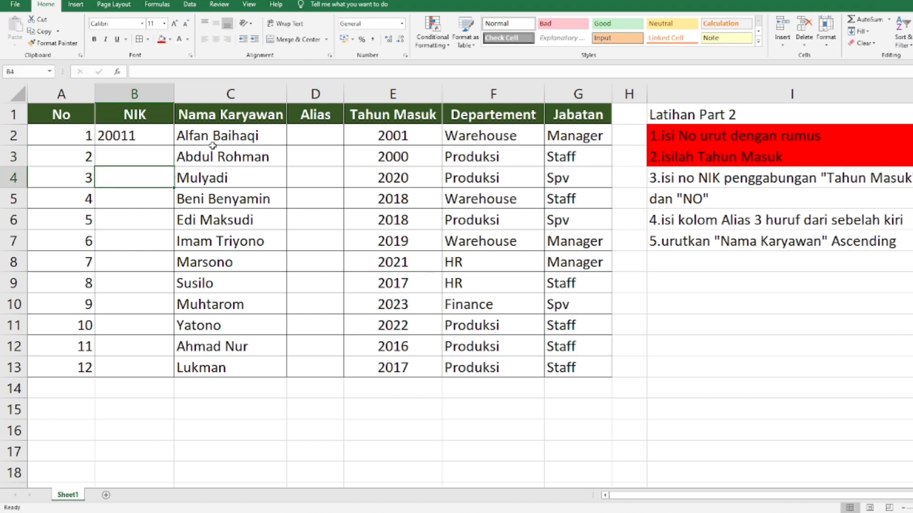
Step: Copy the NIK formula from B2 into B3 through B13
click(138, 130)
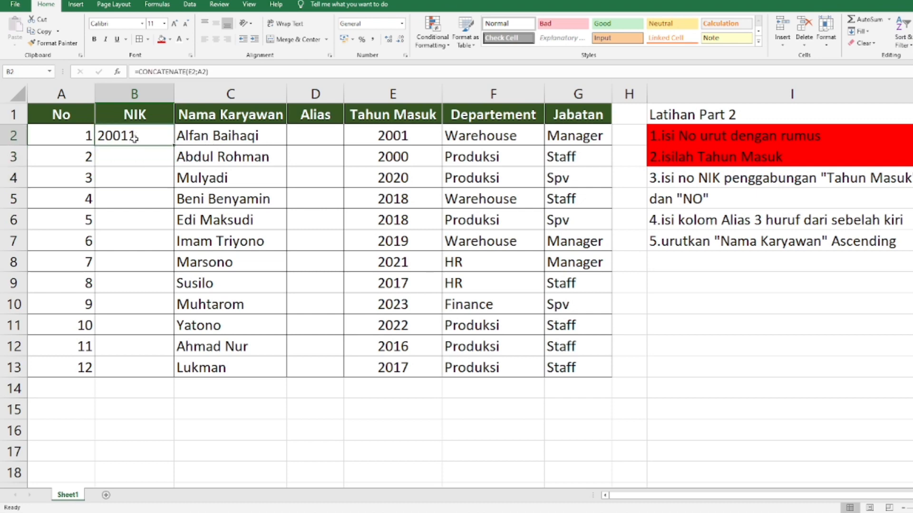
click(398, 134)
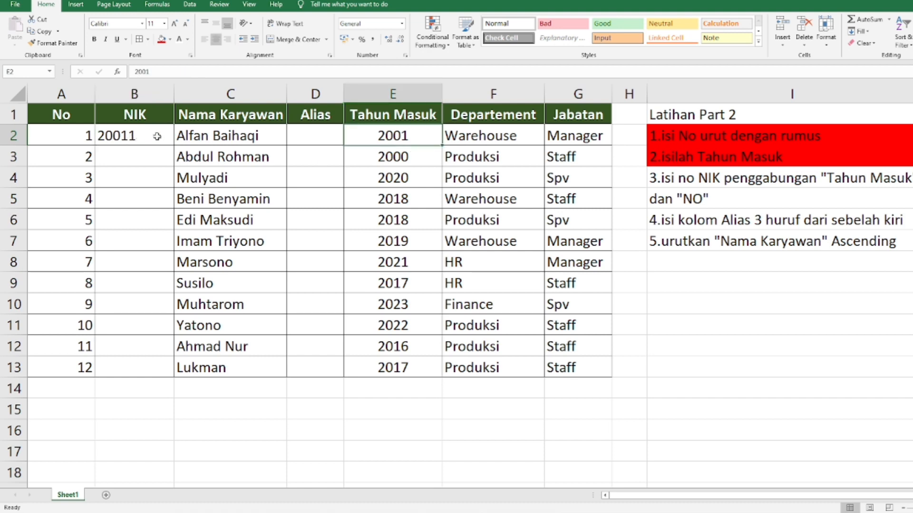
click(116, 134)
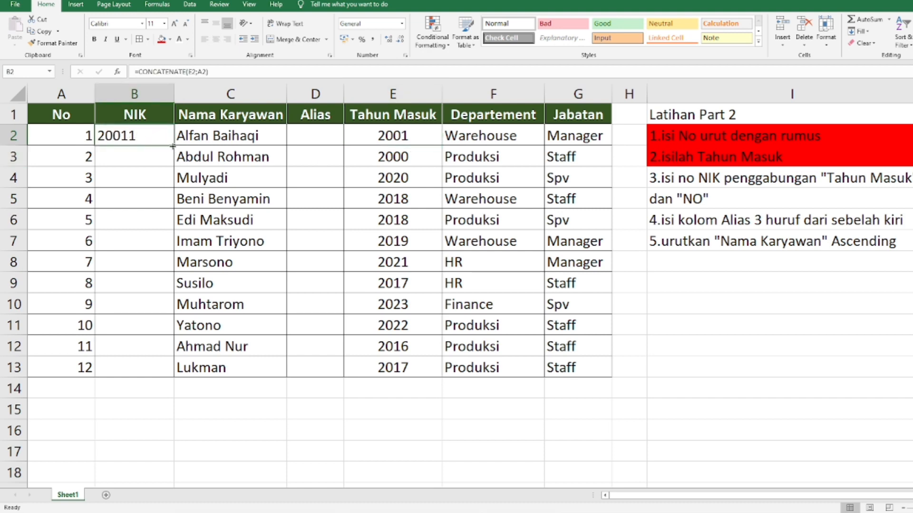
key(ctrl+c)
drag(136, 153, 148, 371)
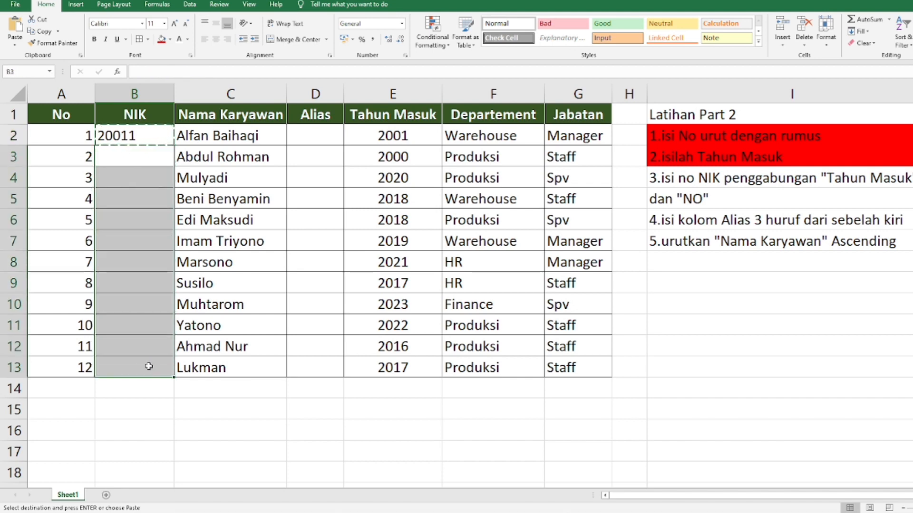
key(ctrl+v)
click(133, 400)
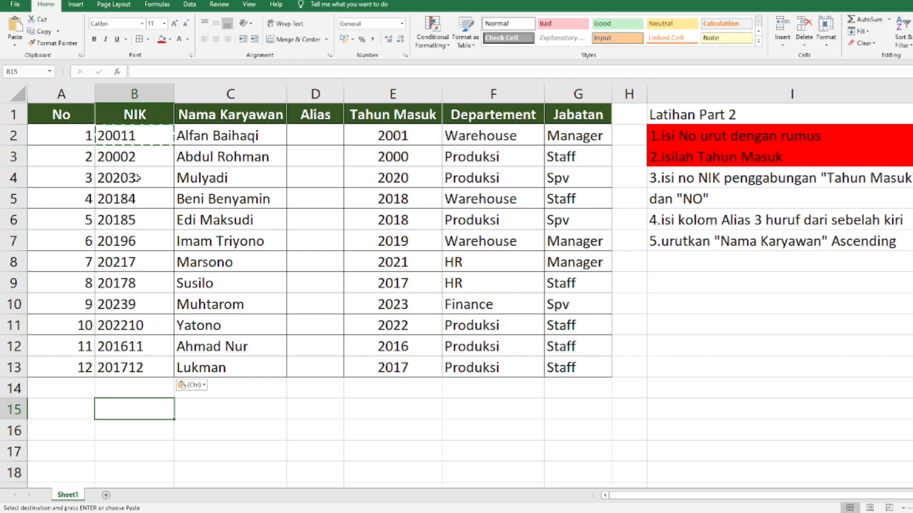
Step: Examine the NIK formula in B2 and compare the NIK column with the No column
click(135, 137)
click(200, 133)
click(138, 128)
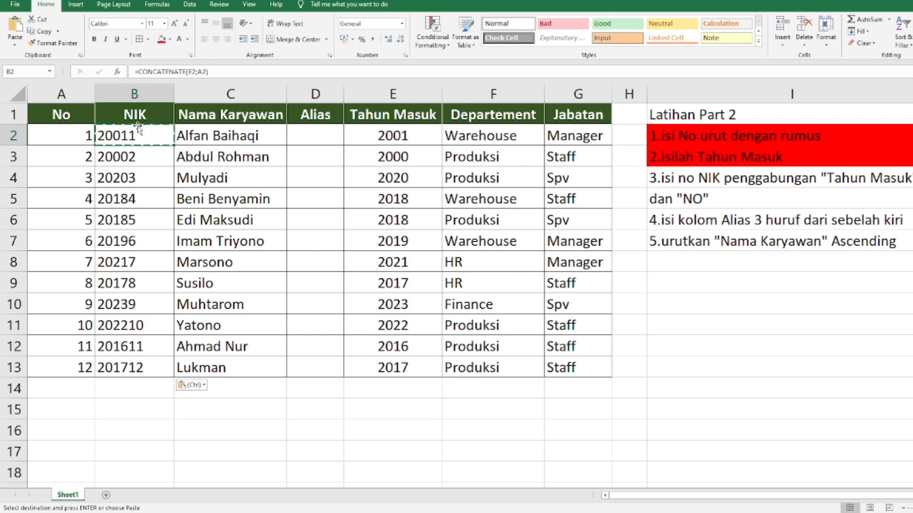
drag(135, 128, 135, 367)
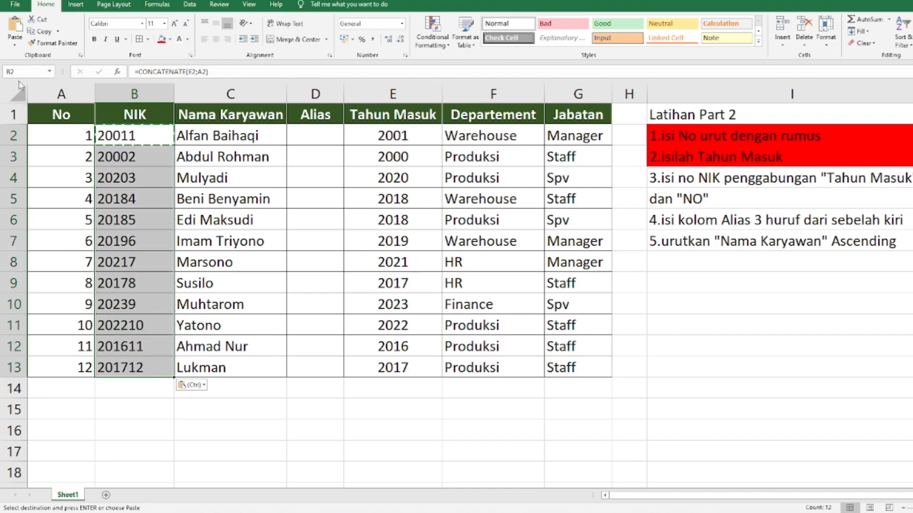
click(66, 133)
click(65, 117)
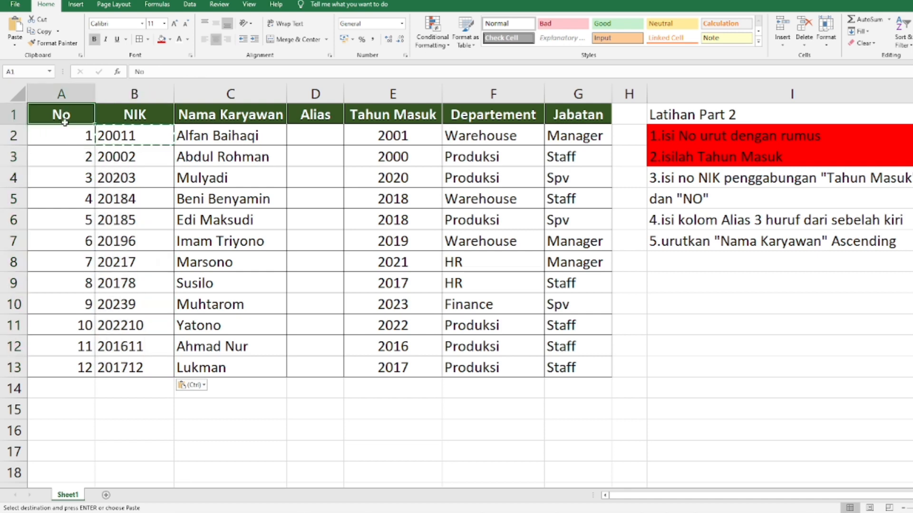
click(60, 134)
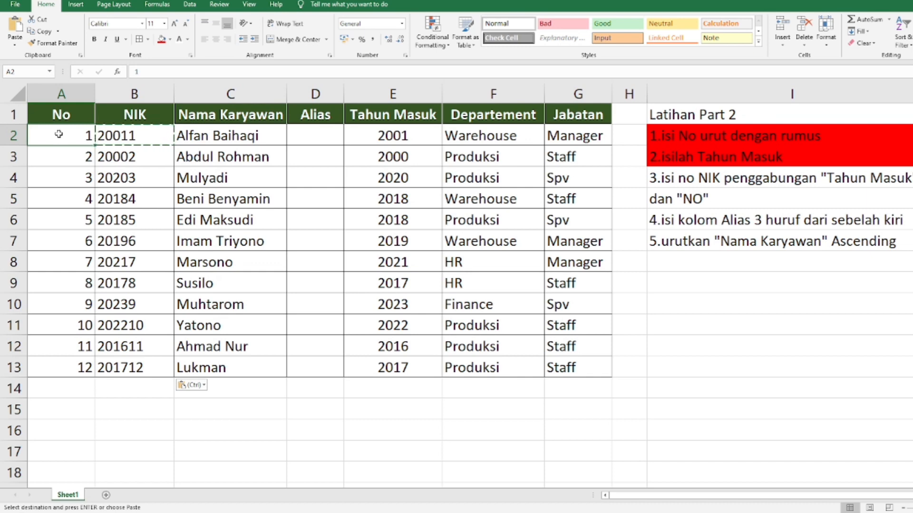
click(328, 172)
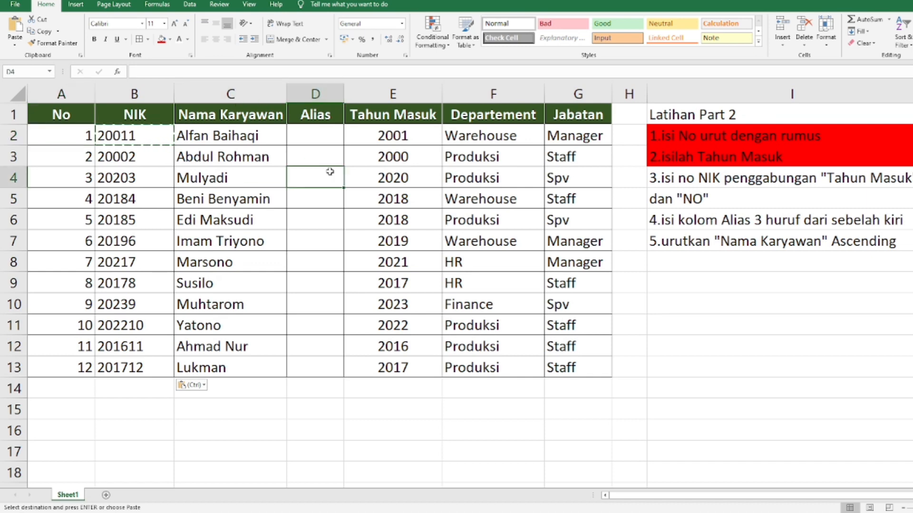
Step: Fill the third instruction in I4:I5 with red and select the fourth instruction in I6
drag(782, 180, 725, 198)
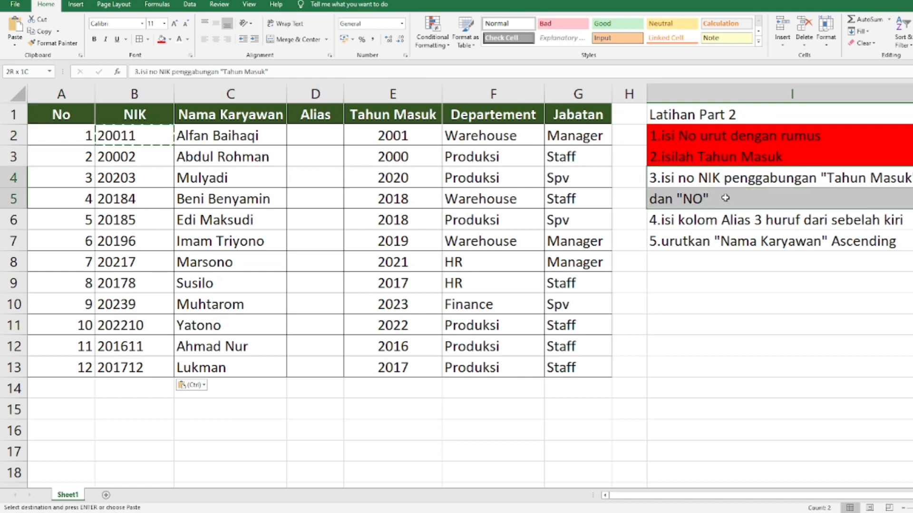
click(161, 39)
click(731, 316)
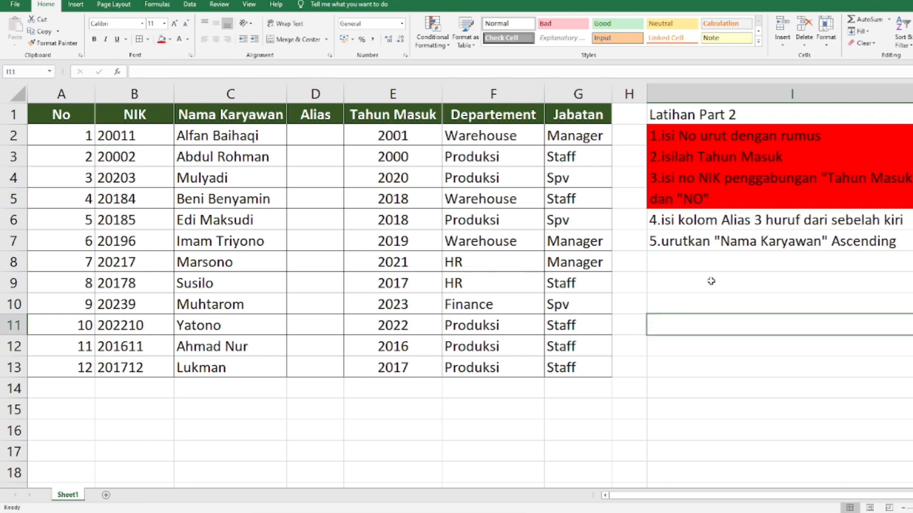
click(699, 223)
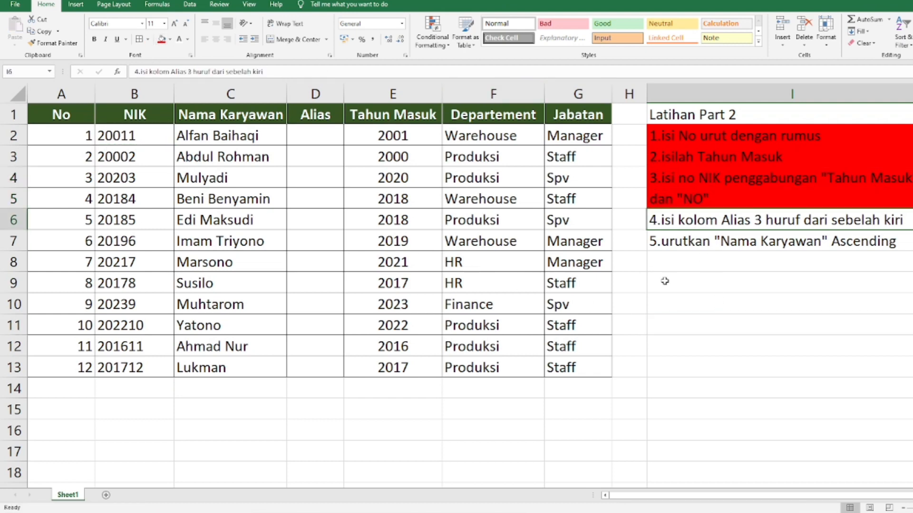
Step: Enter the formula =LEFT(C2;3) in D2 to extract the first three letters of the employee name as the Alias
click(328, 137)
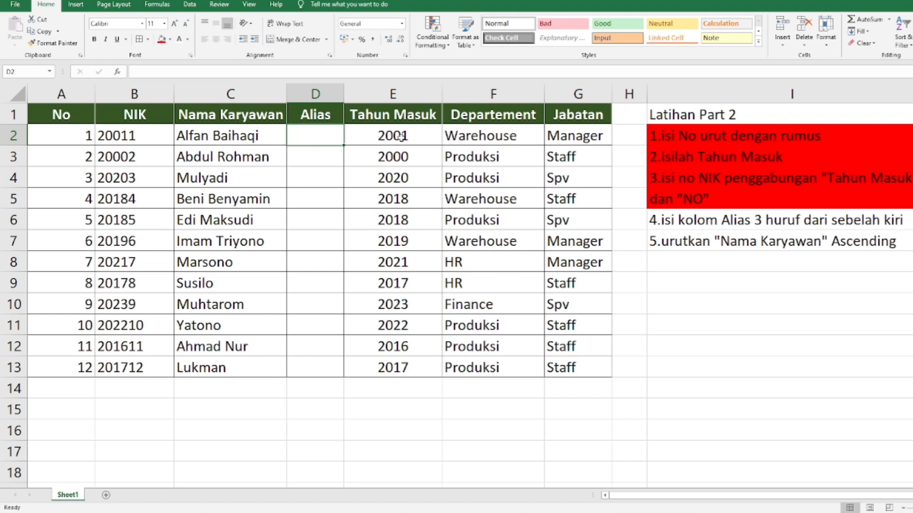
text(=)
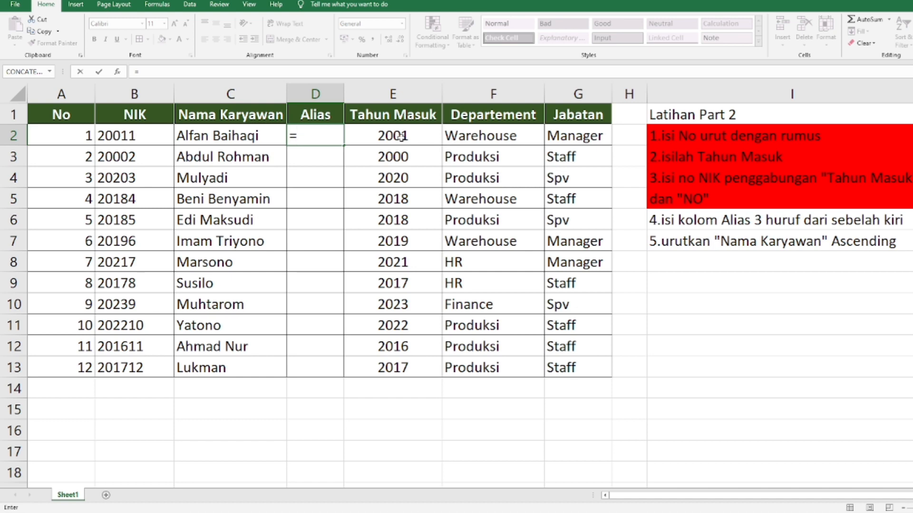
text(leh)
key(BackSpace)
text(f)
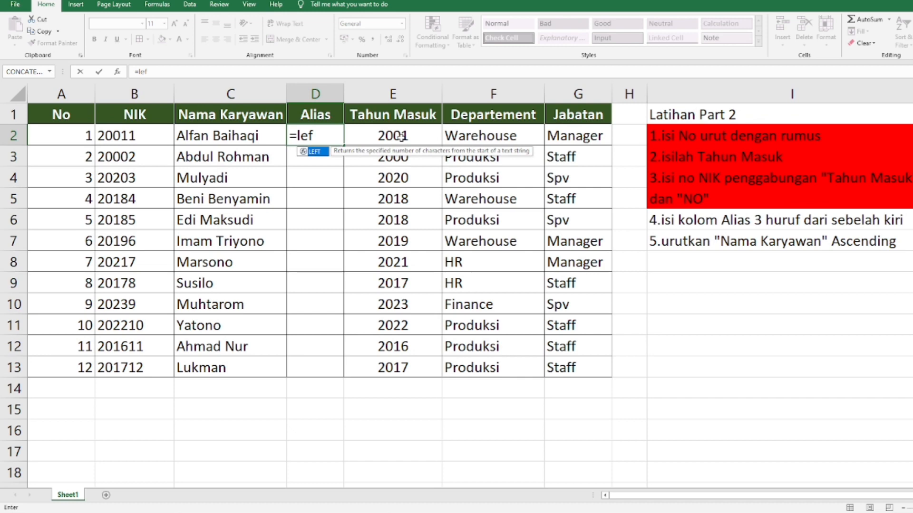
key(Tab)
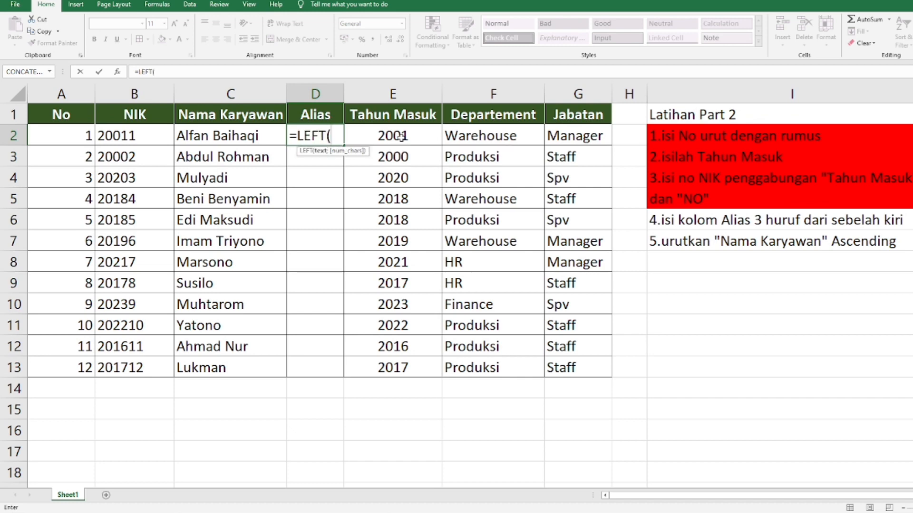
click(212, 136)
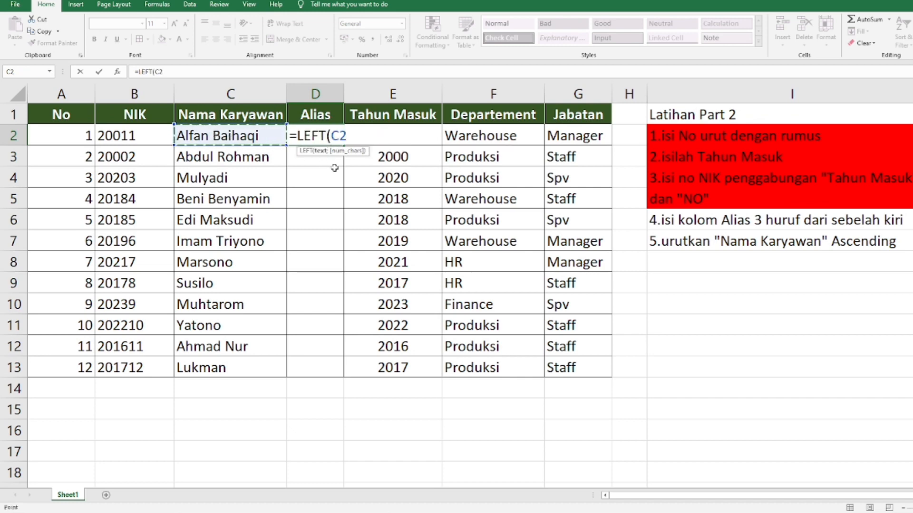
text(;)
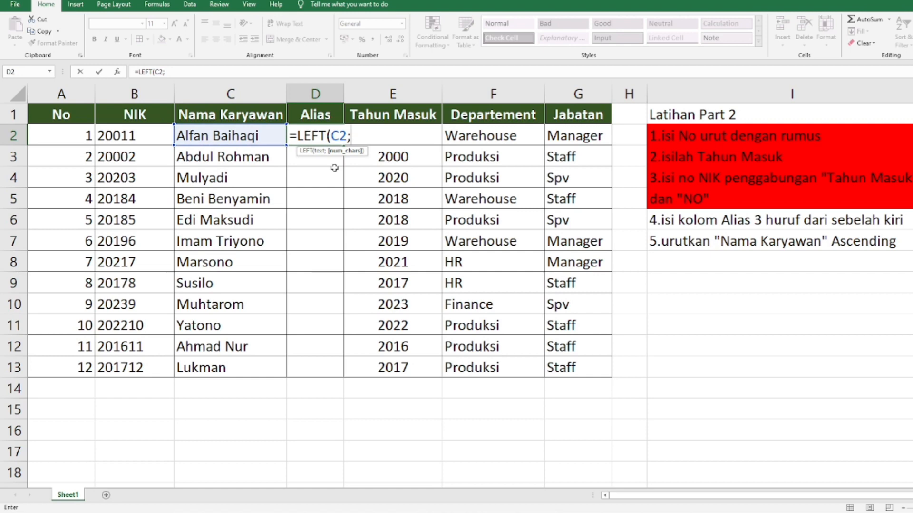
text(3))
key(Return)
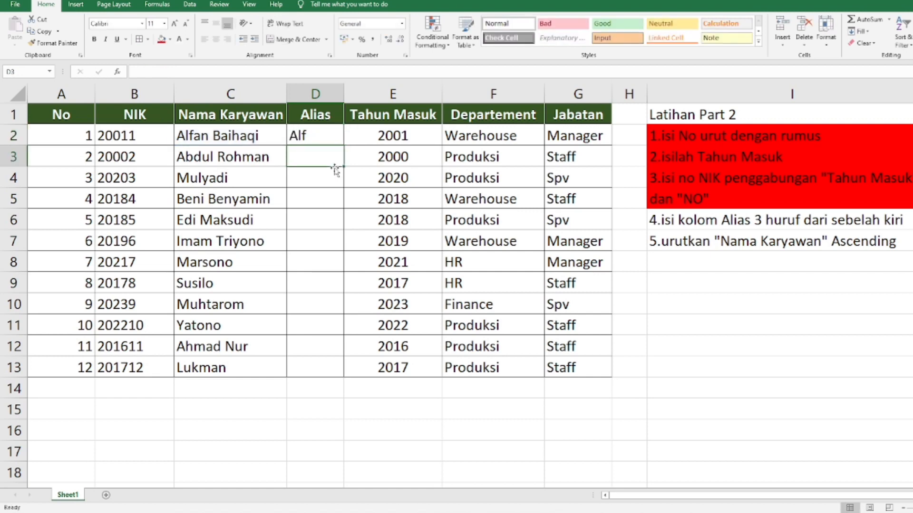
Step: Fill the Alias formula from D2 down through D13 and look over the filled column
click(332, 142)
double_click(343, 146)
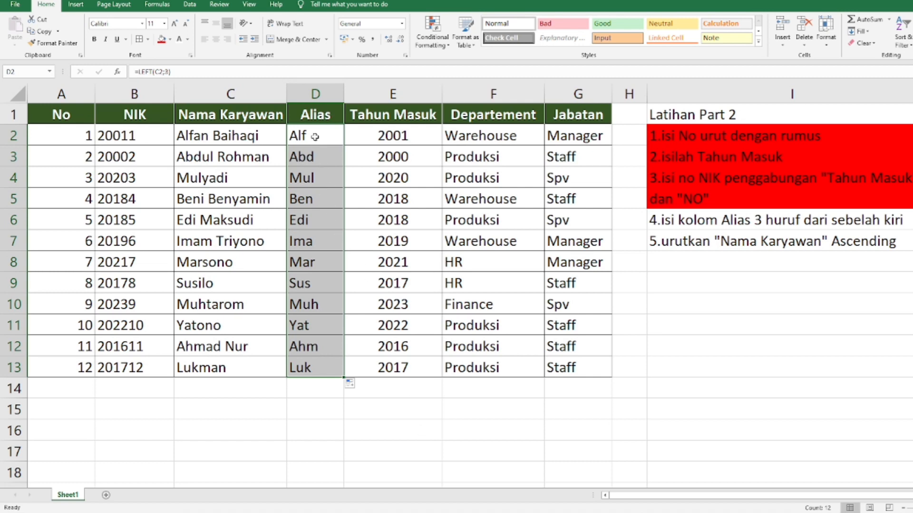
drag(306, 137, 306, 369)
click(663, 326)
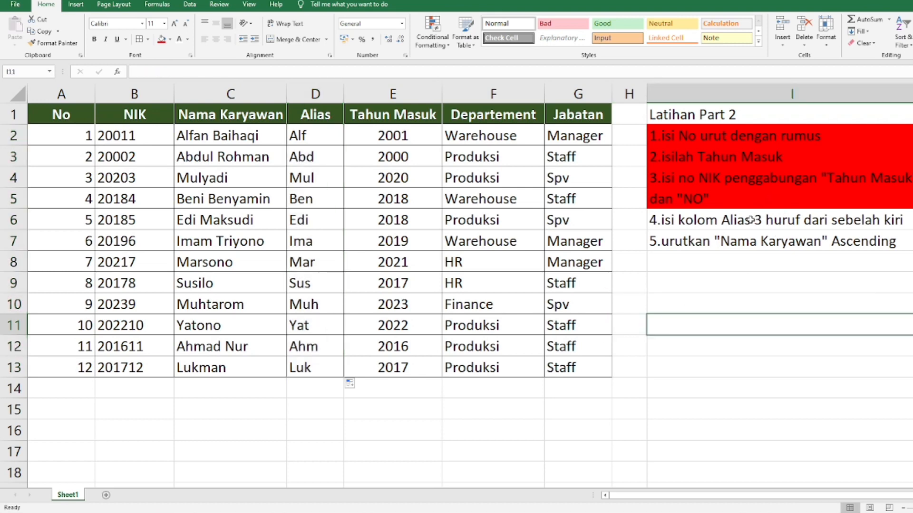
Step: Fill the fourth instruction about the Alias column in I6 with red and select the fifth instruction in I7
click(744, 230)
click(745, 221)
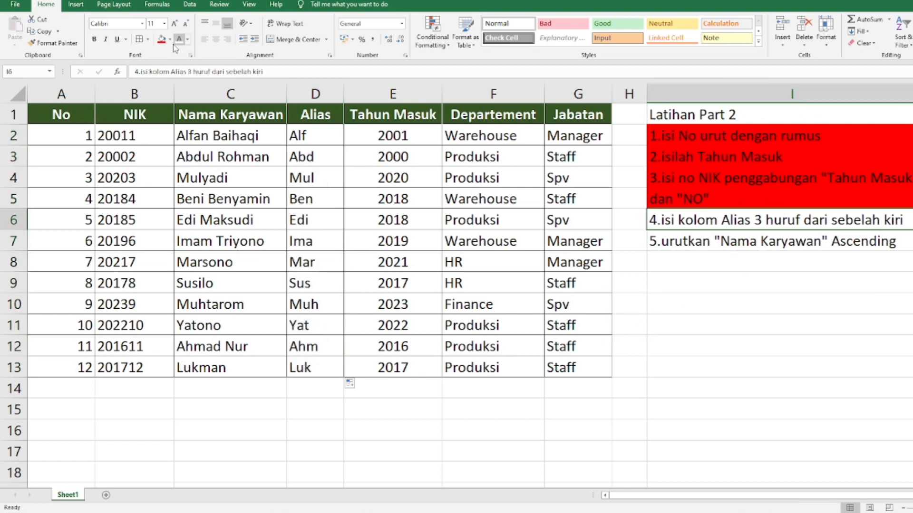
click(162, 39)
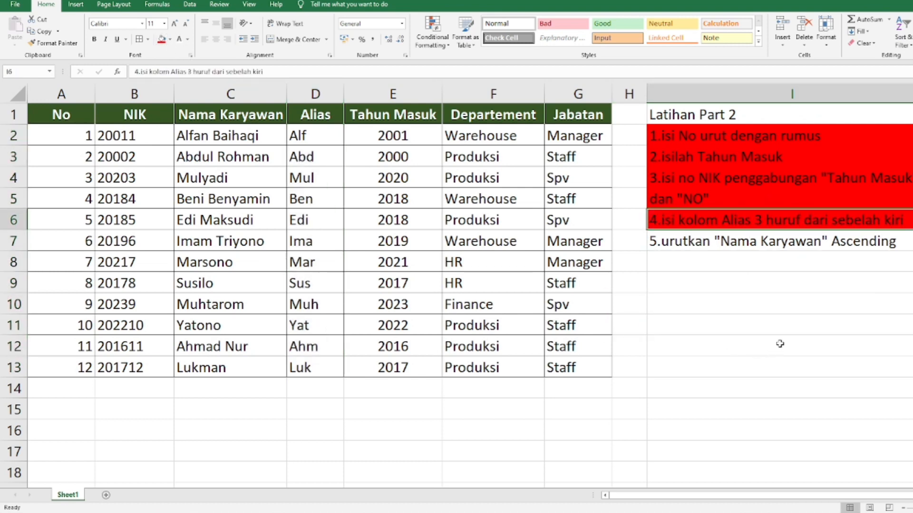
click(754, 244)
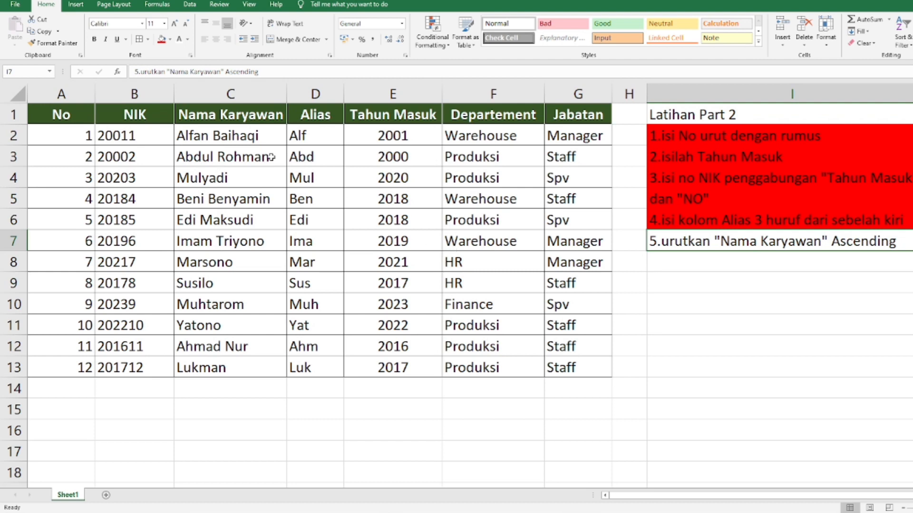
Step: Try to sort the table A1:G13 by Nama Karyawan from A to Z, and undo the sort
click(73, 115)
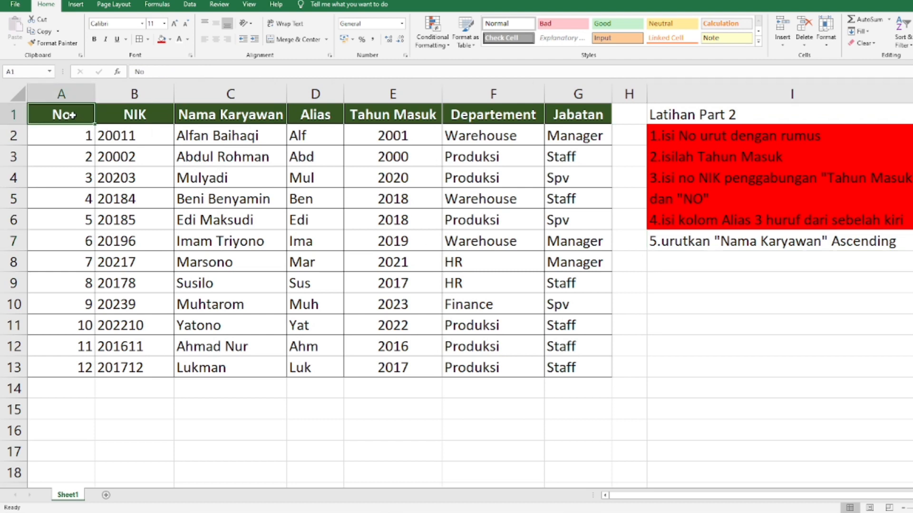
drag(73, 114, 589, 367)
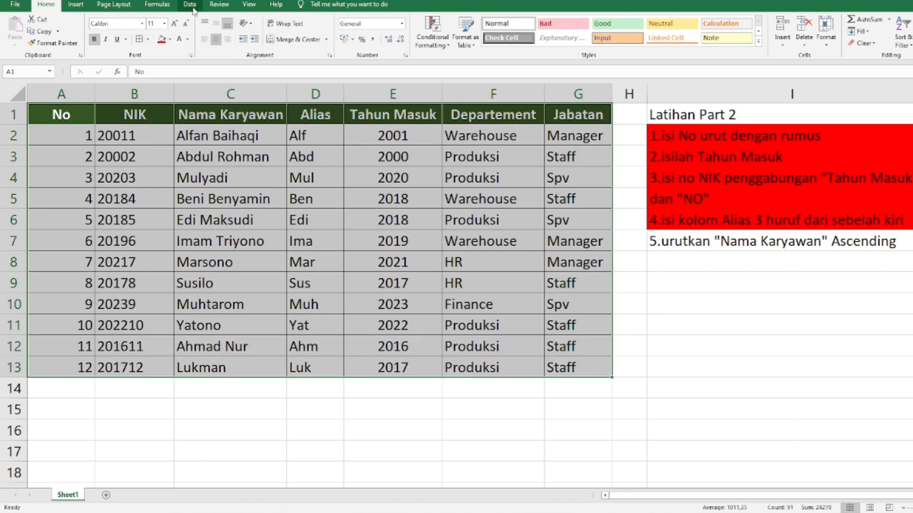
click(192, 8)
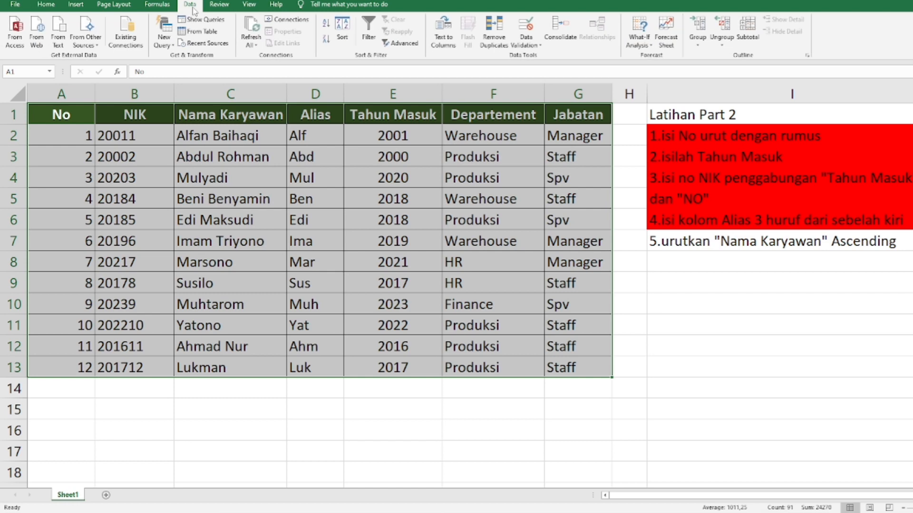
click(342, 33)
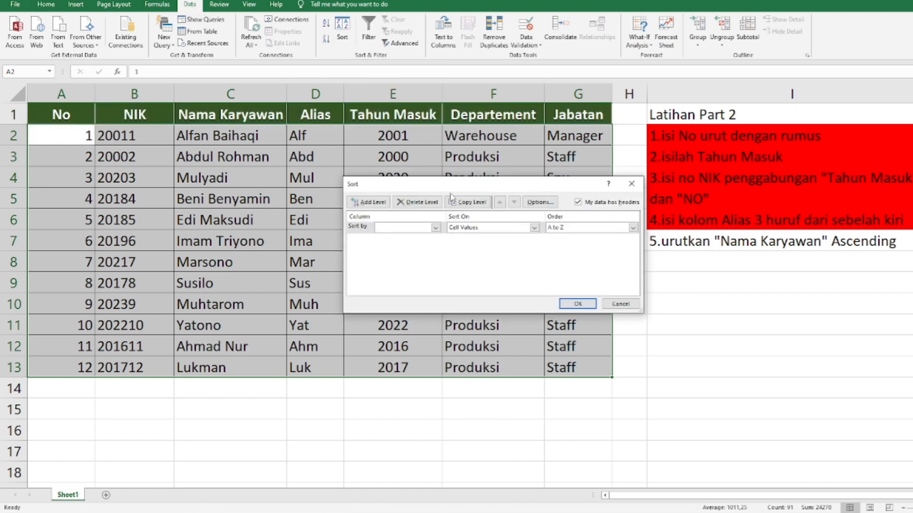
drag(455, 181, 484, 165)
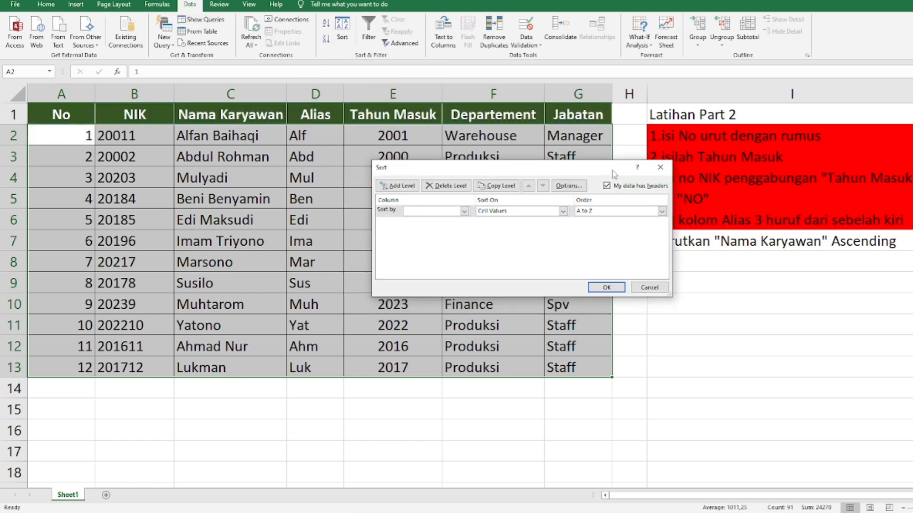
click(661, 169)
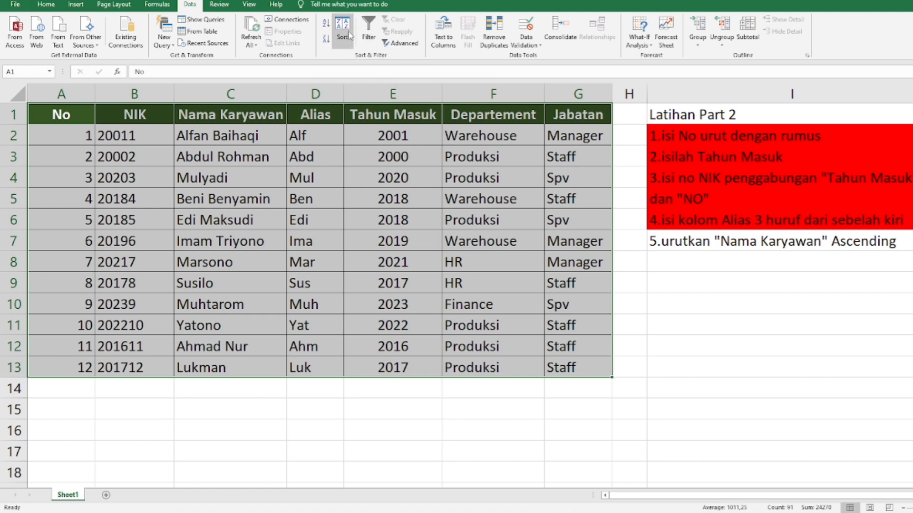
click(342, 28)
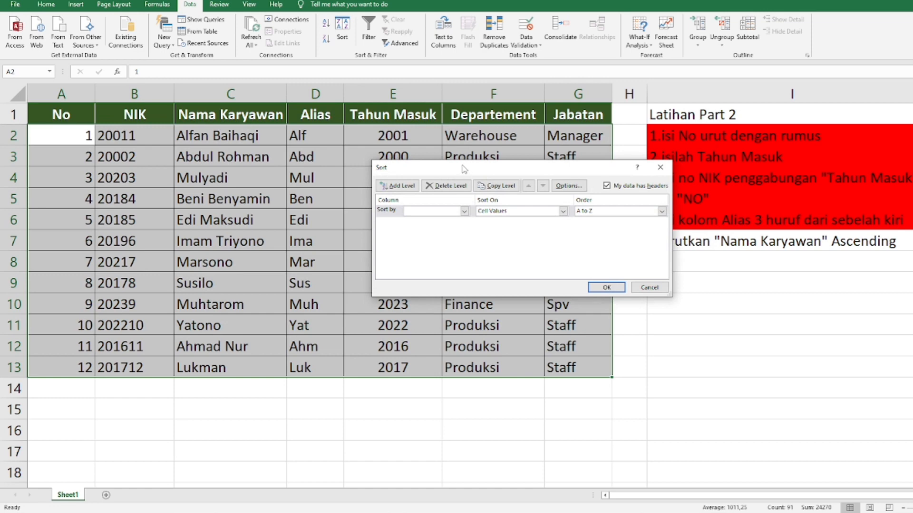
click(434, 211)
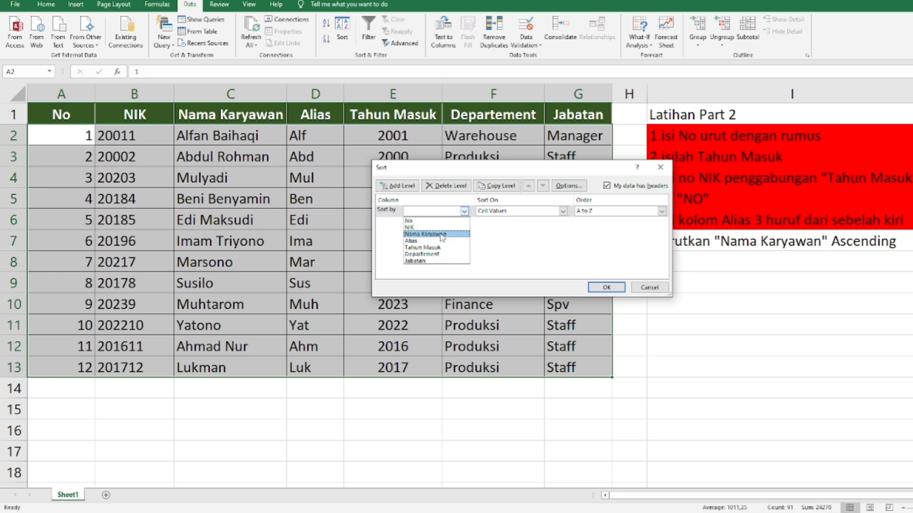
click(440, 235)
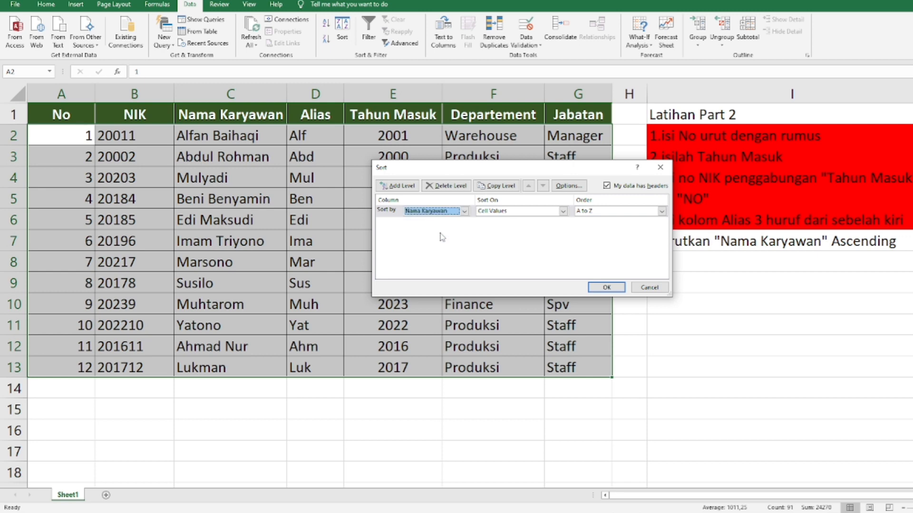
click(599, 212)
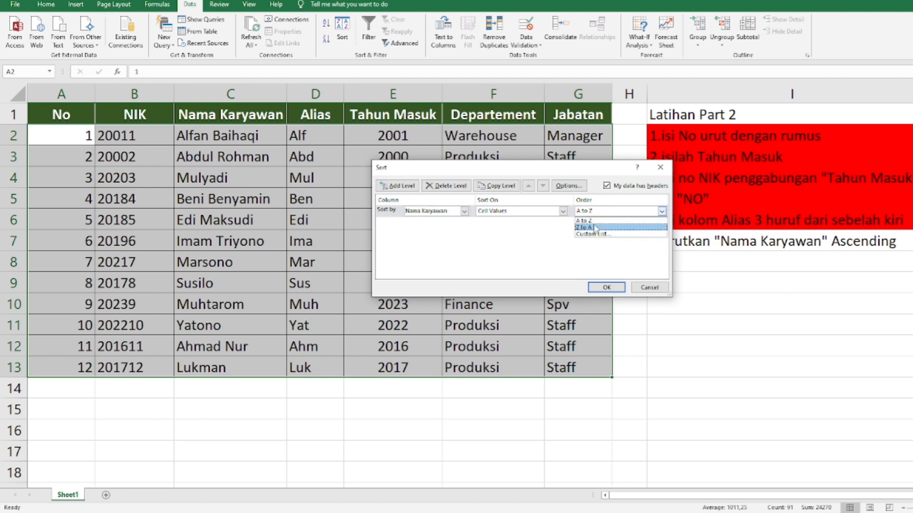
click(594, 222)
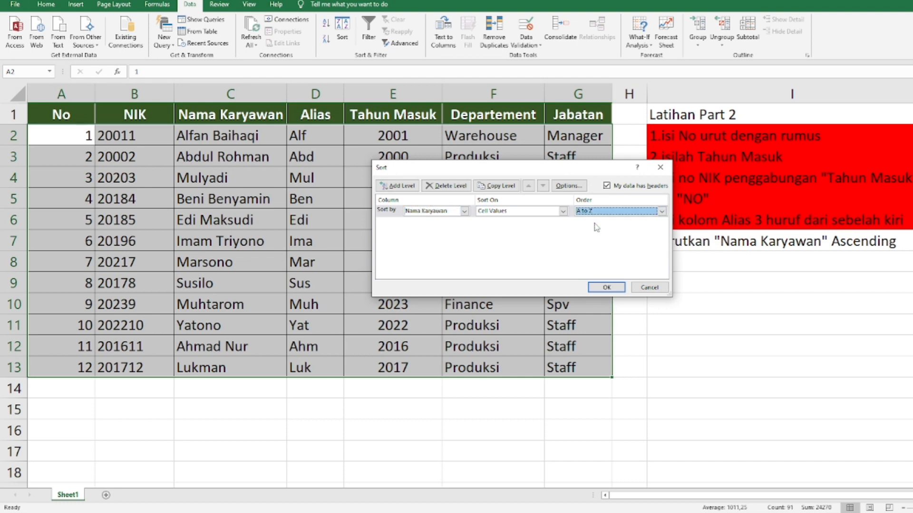
click(606, 288)
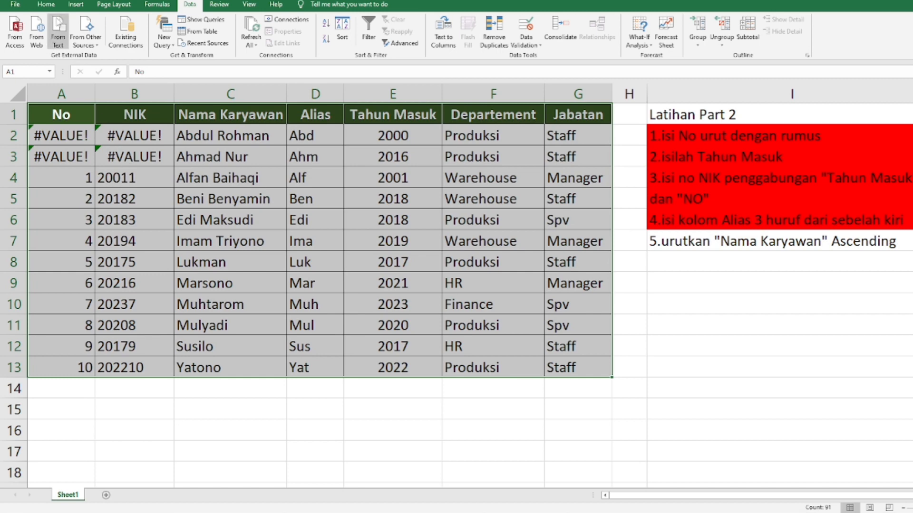
key(ctrl+z)
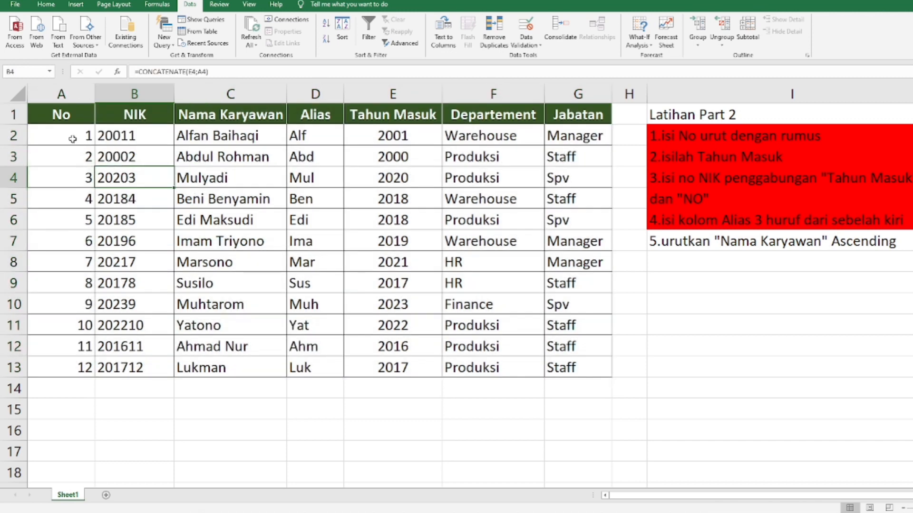
Step: Replace the formulas in A2:D13 with their values by copying the range and pasting it over itself as values only
drag(72, 139, 318, 362)
key(ctrl+c)
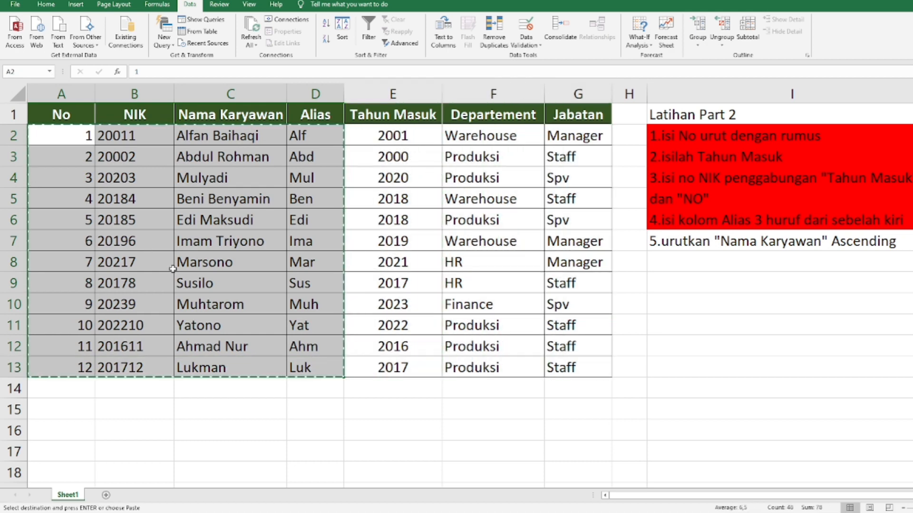
click(69, 135)
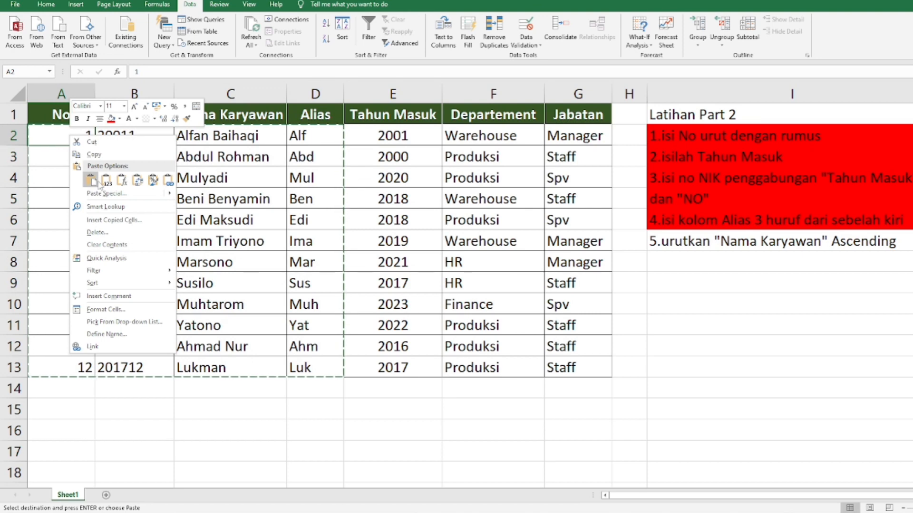
click(107, 180)
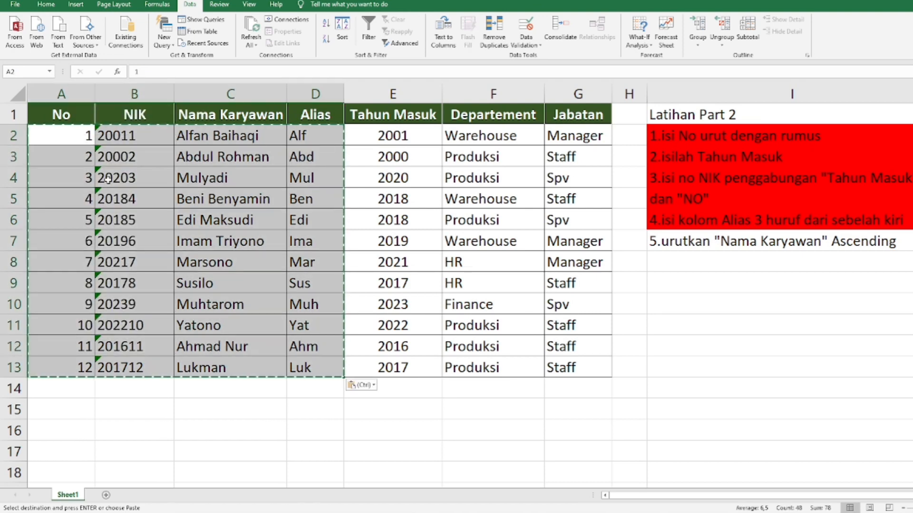
click(175, 403)
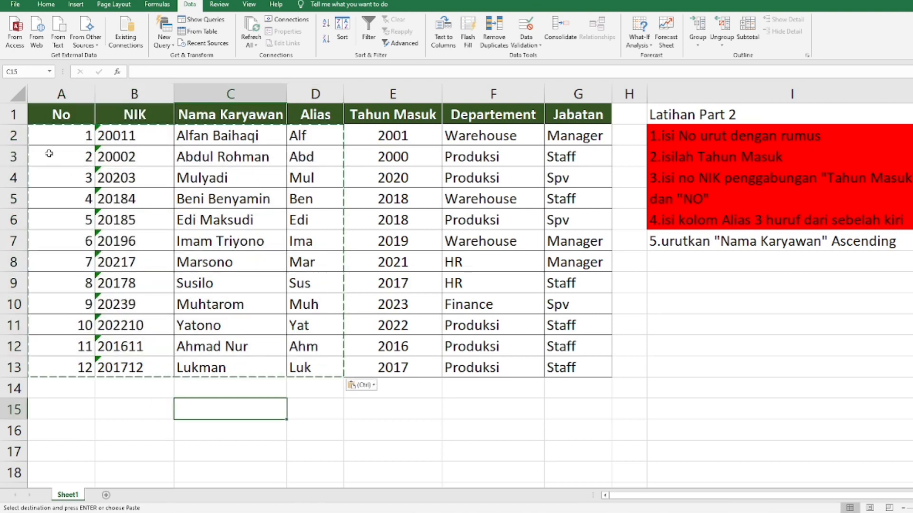
Step: Sort the table A1:G13 by Nama Karyawan on cell values from A to Z and check the order of the names
drag(60, 115, 565, 361)
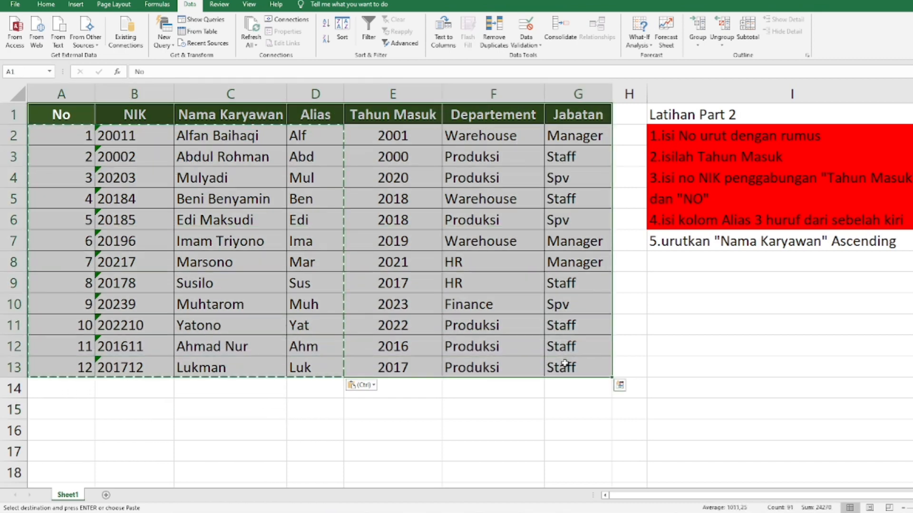
key(ctrl)
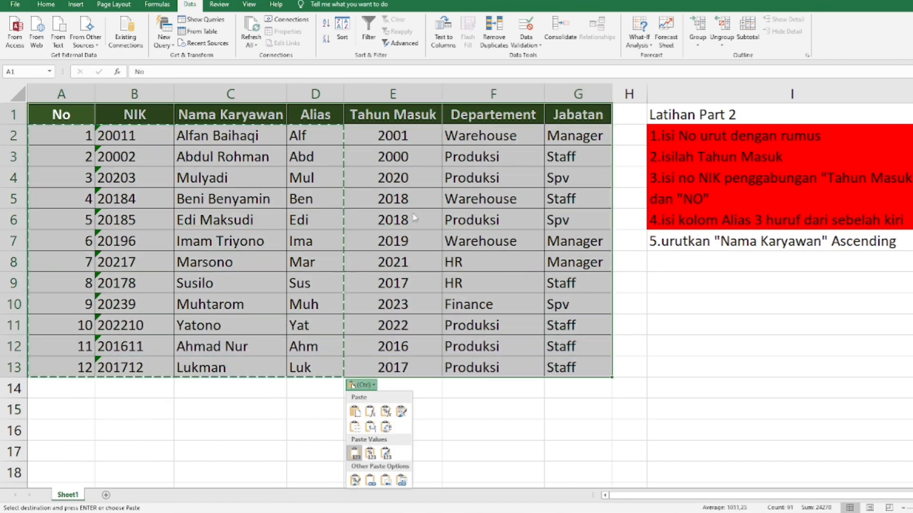
click(340, 33)
click(464, 211)
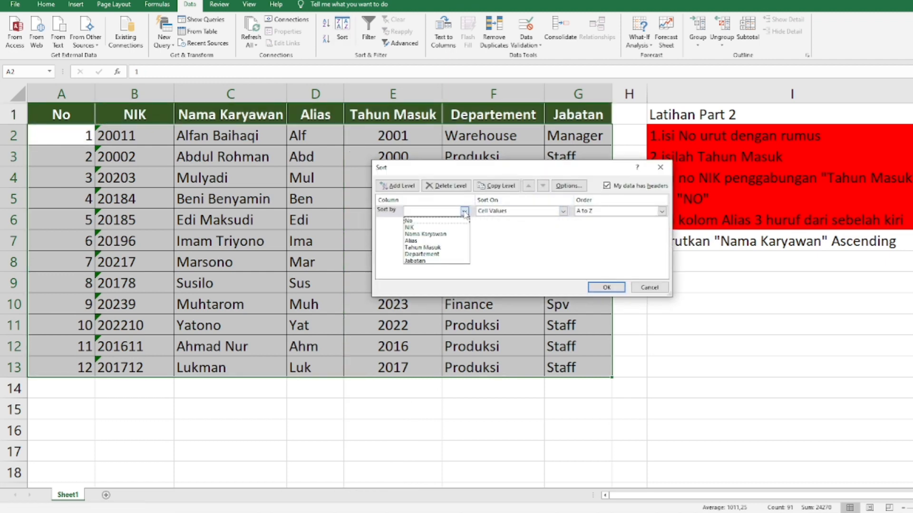
click(447, 234)
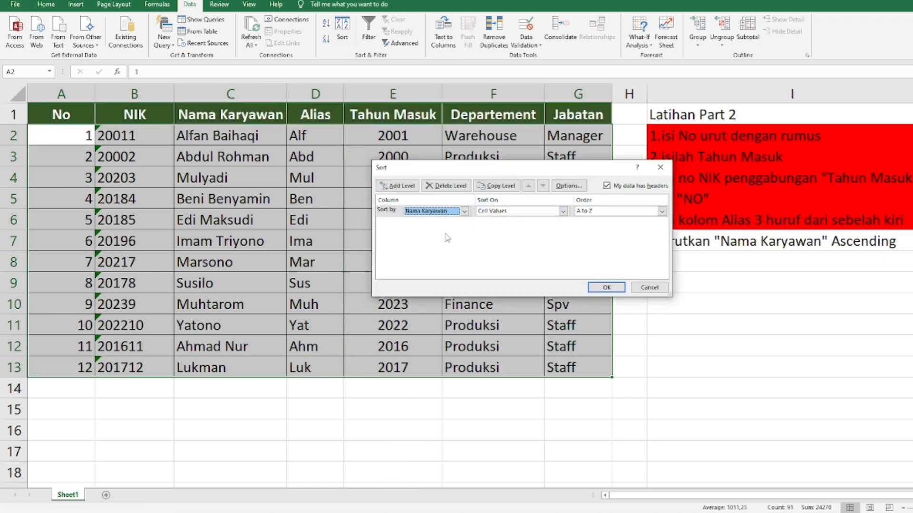
click(610, 288)
drag(225, 141, 226, 179)
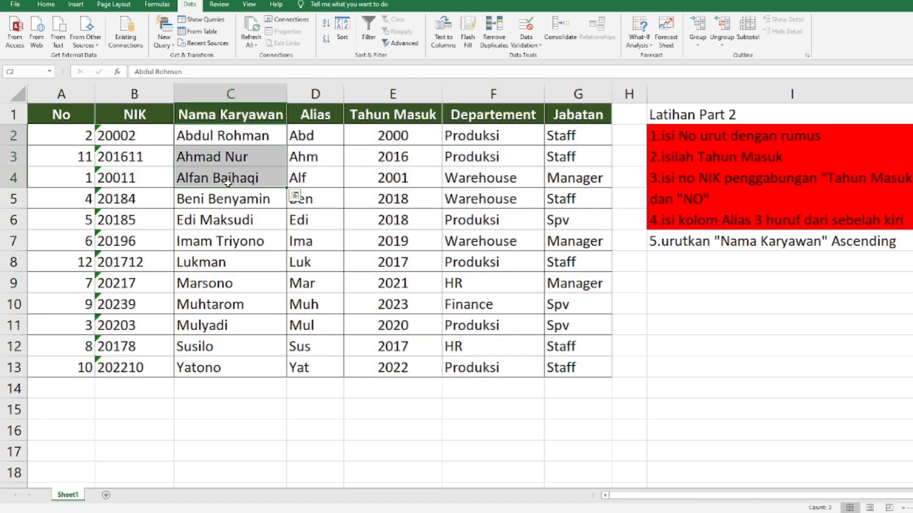
click(188, 198)
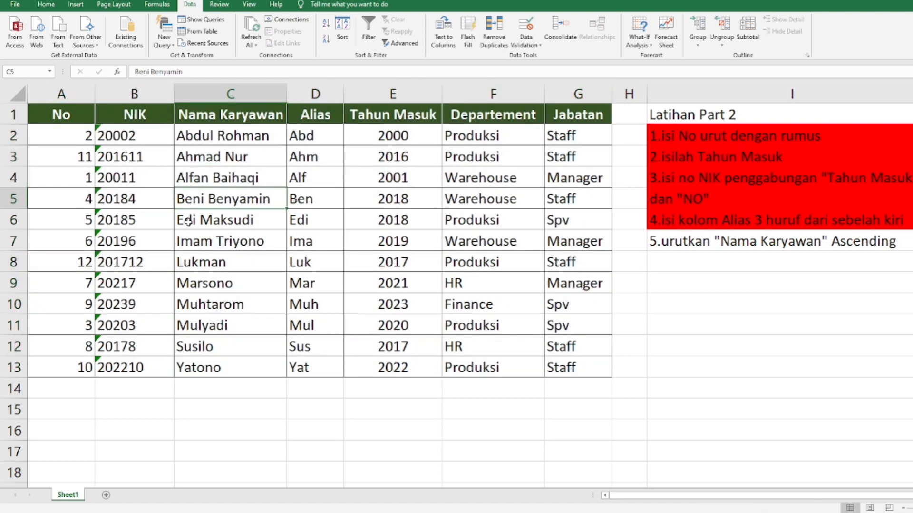
click(190, 220)
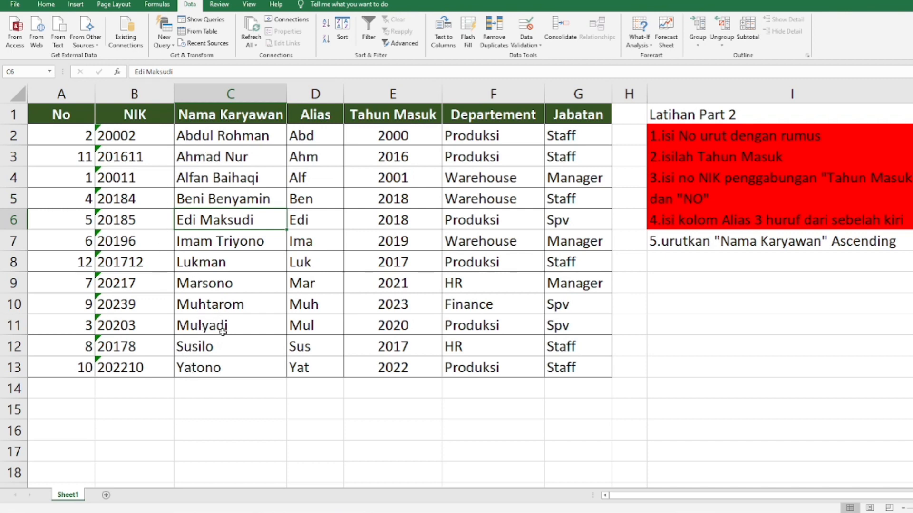
Step: Fill the fifth instruction about sorting Nama Karyawan in I7 with red
click(672, 240)
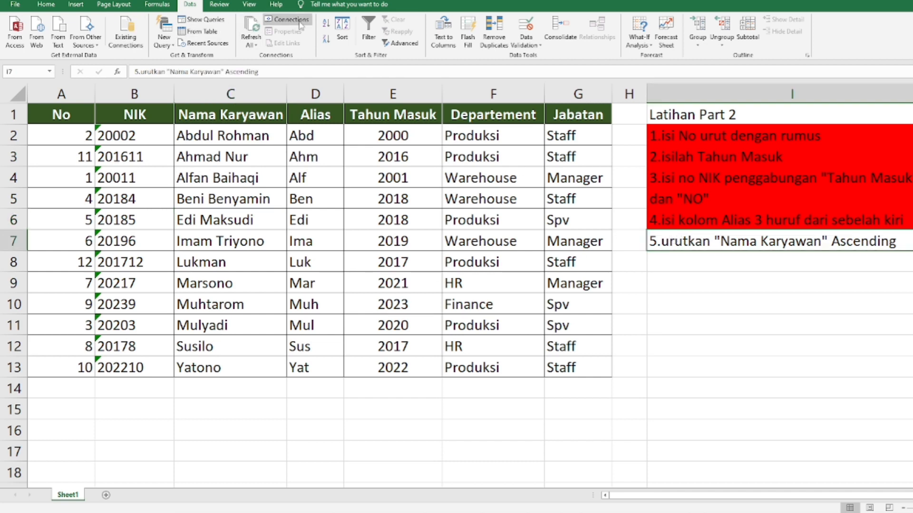
click(47, 4)
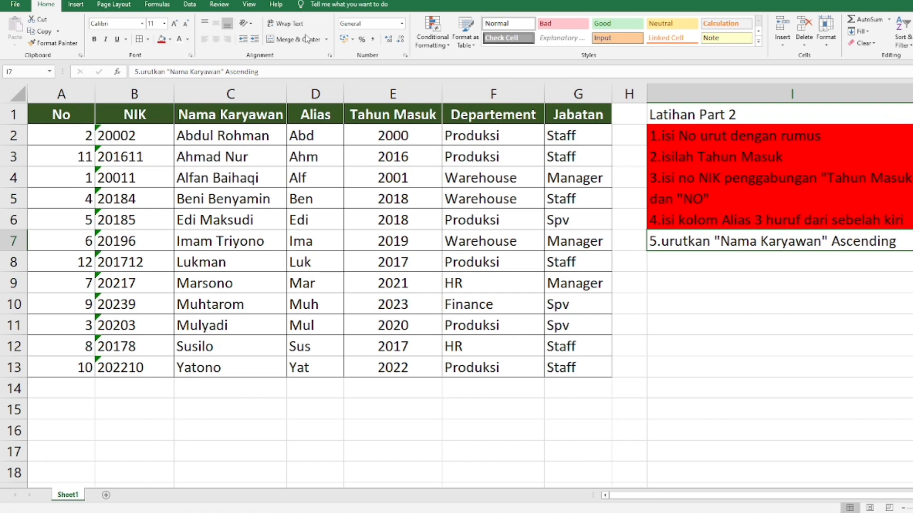
click(161, 40)
click(155, 297)
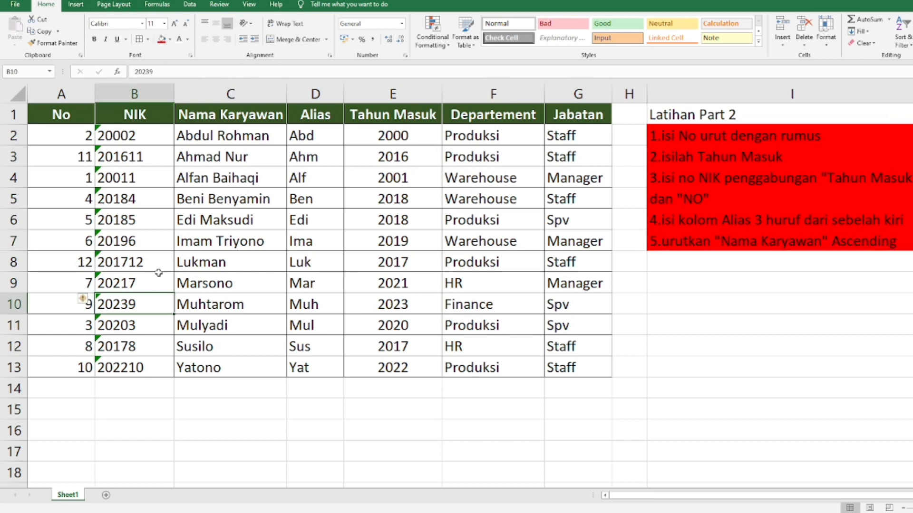